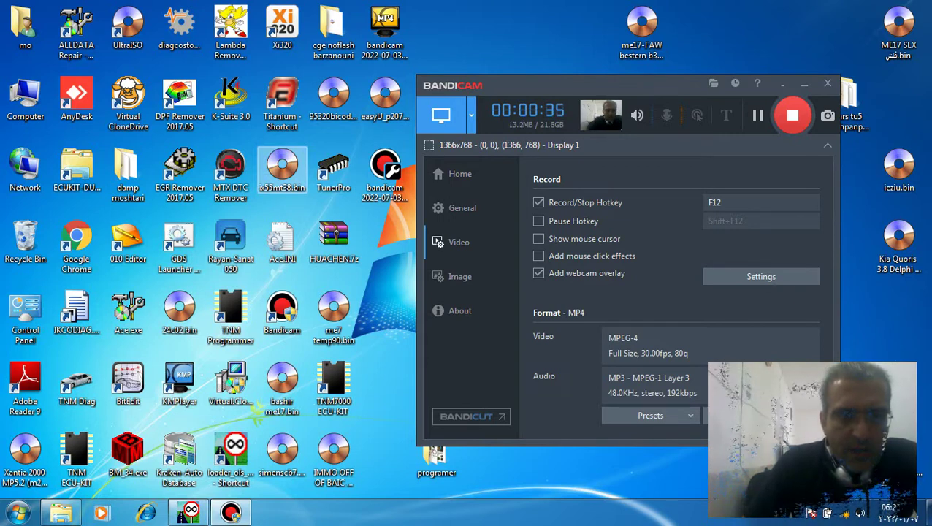
Load ix55mt38.bin from the desktop into a new WinOLS project, dismiss the project properties and maximise the hexdump window.
{"action": "left_click_drag", "start_coordinate": [282, 168], "coordinate": [365, 329]}
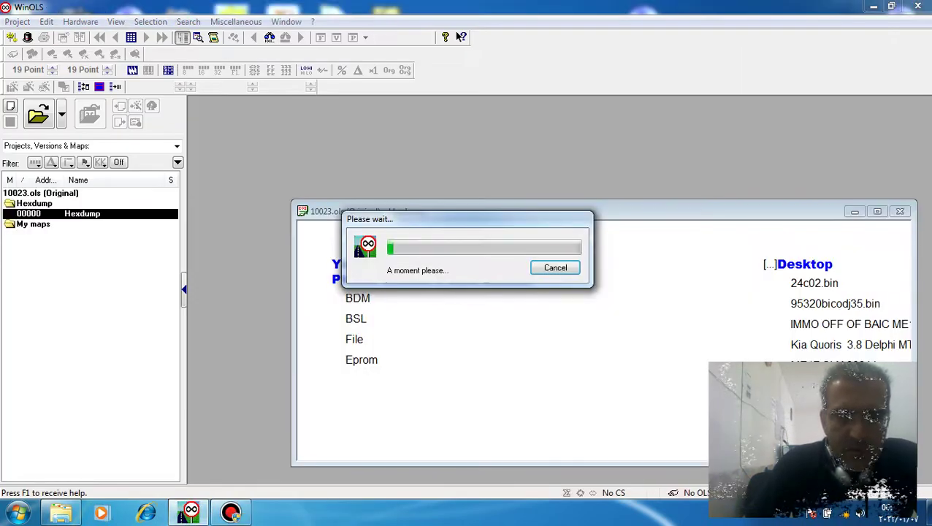
{"action": "left_click", "coordinate": [332, 332]}
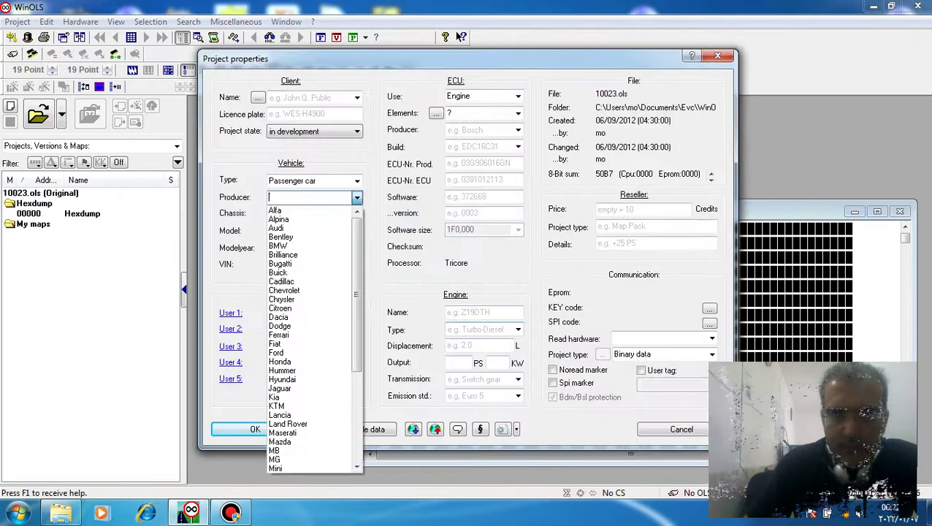
{"action": "left_click", "coordinate": [718, 57]}
{"action": "left_click", "coordinate": [718, 56]}
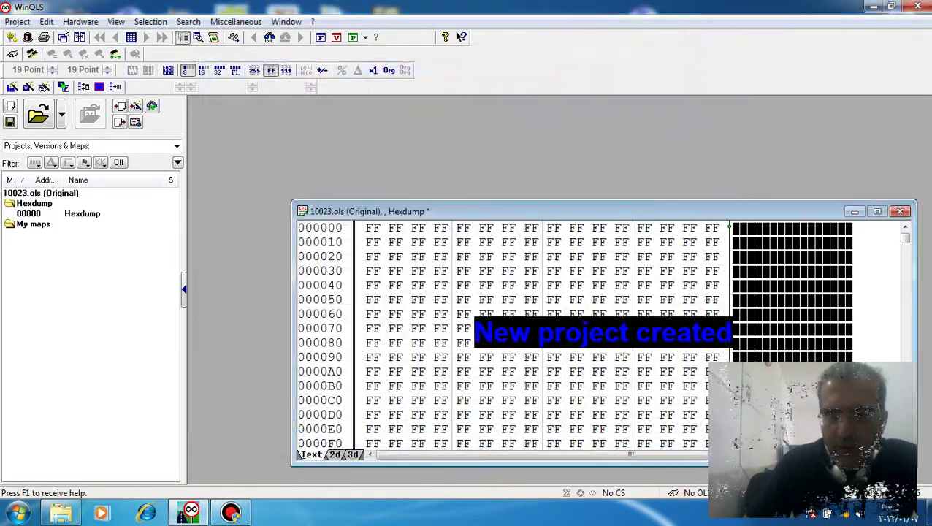
{"action": "left_click", "coordinate": [877, 211]}
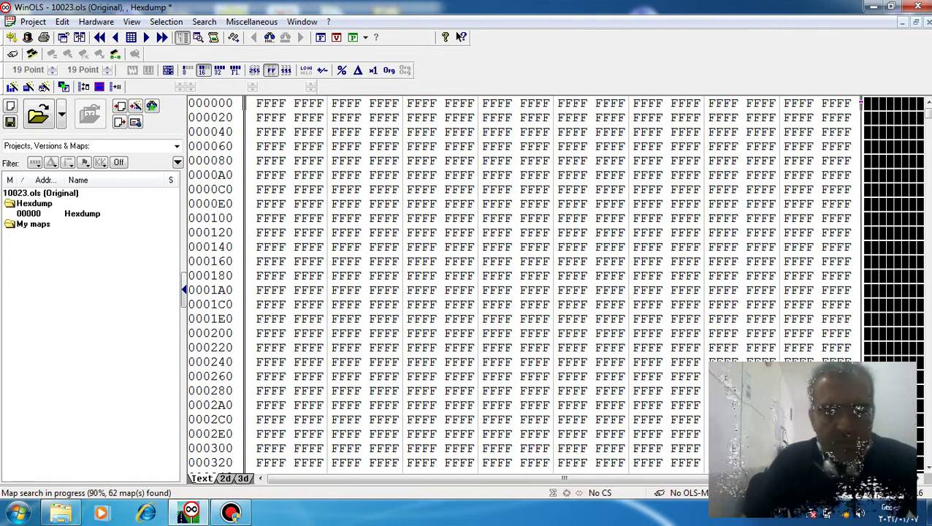
Search the hexdump for the hexadecimal sequence 0117 and go to the match at address 2CB62.
{"action": "key", "text": "ctrl+f"}
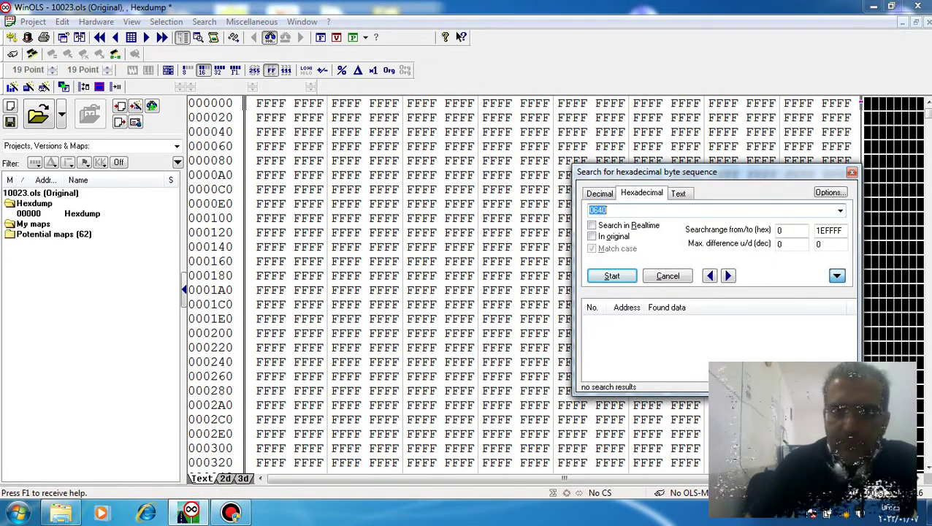
{"action": "type", "text": "0"}
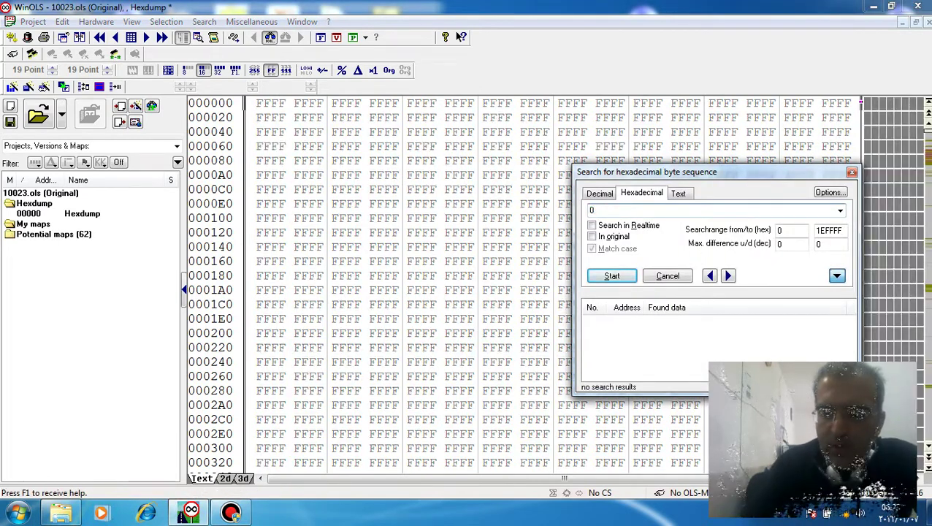
{"action": "type", "text": "11"}
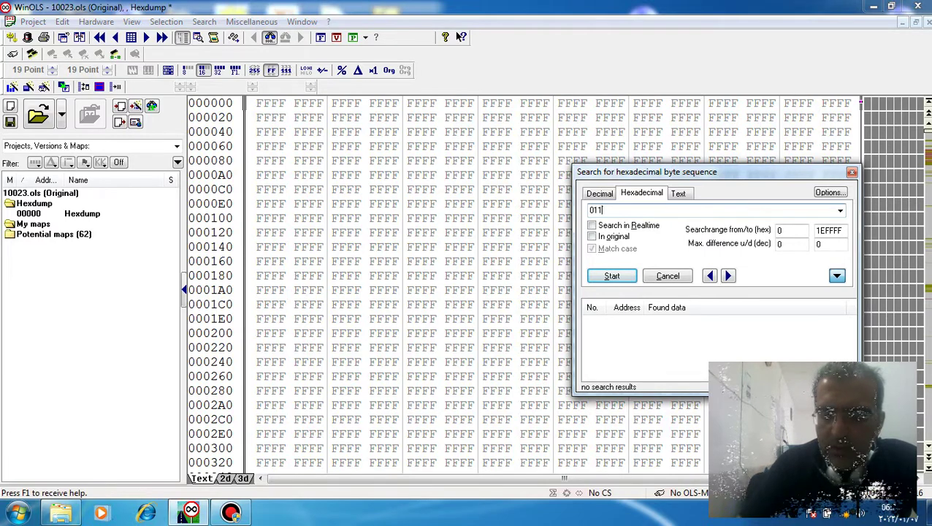
{"action": "type", "text": "7"}
{"action": "key", "text": "Return"}
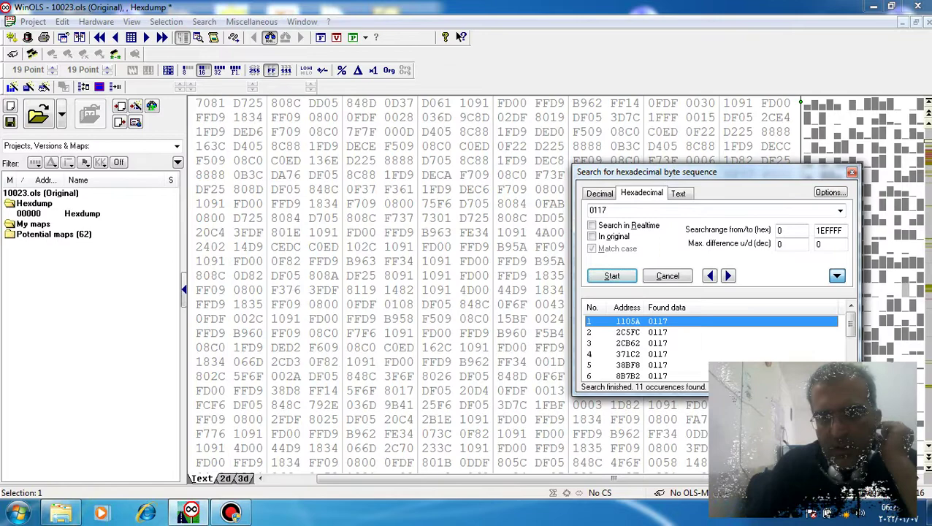
{"action": "left_click_drag", "start_coordinate": [719, 172], "coordinate": [207, 83]}
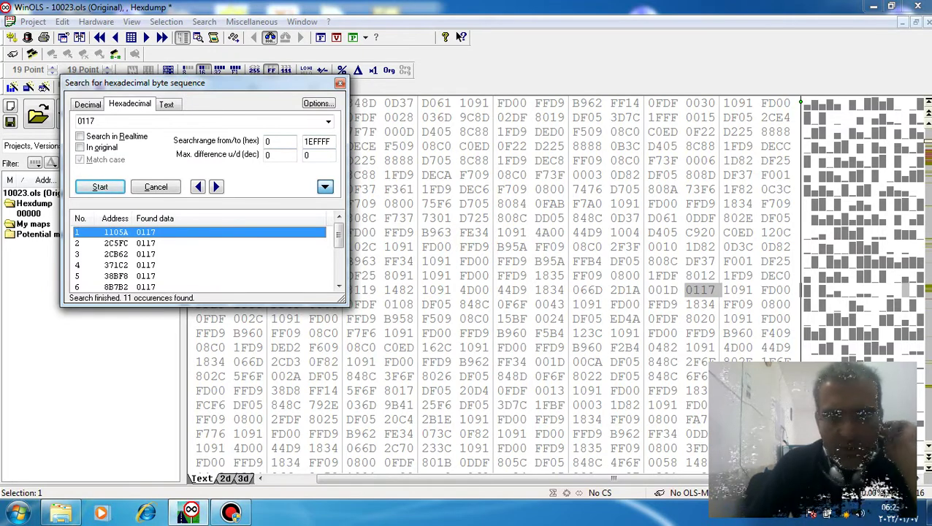
{"action": "left_click", "coordinate": [146, 243]}
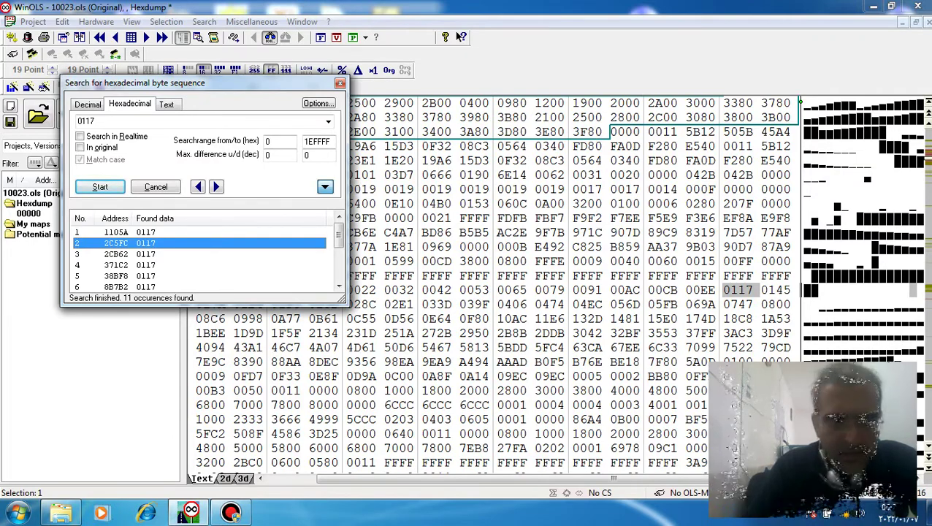
{"action": "left_click", "coordinate": [146, 254]}
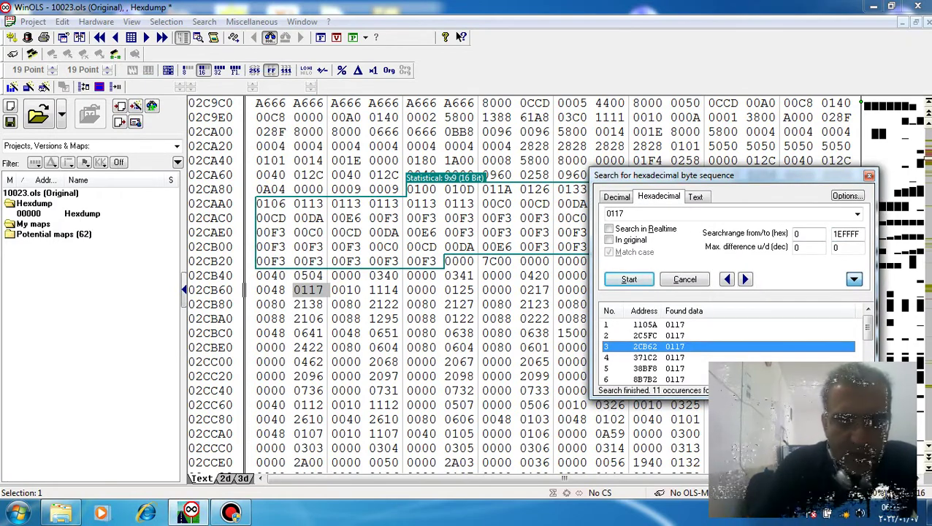
Examine the data around the 2CB62 match as a 2D graph at 200% zoom.
{"action": "left_click", "coordinate": [225, 478]}
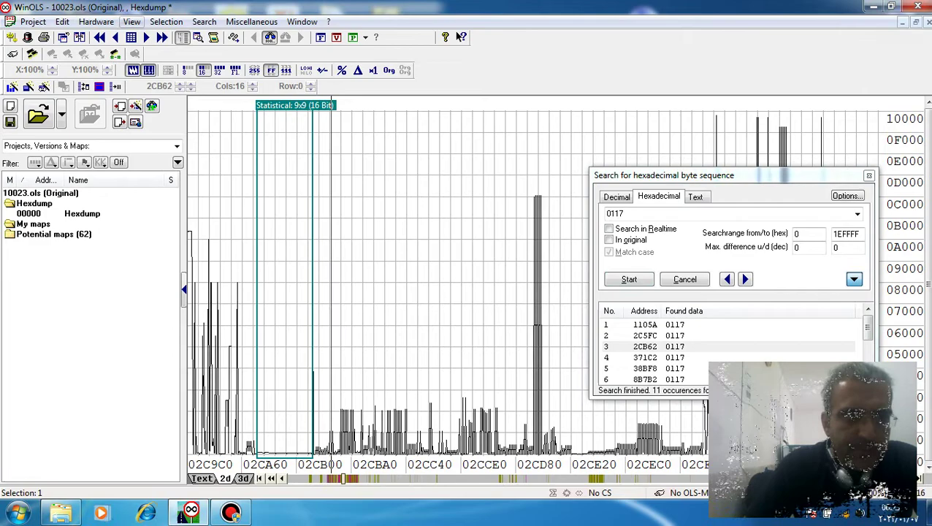
{"action": "left_click", "coordinate": [131, 21]}
{"action": "left_click", "coordinate": [146, 178]}
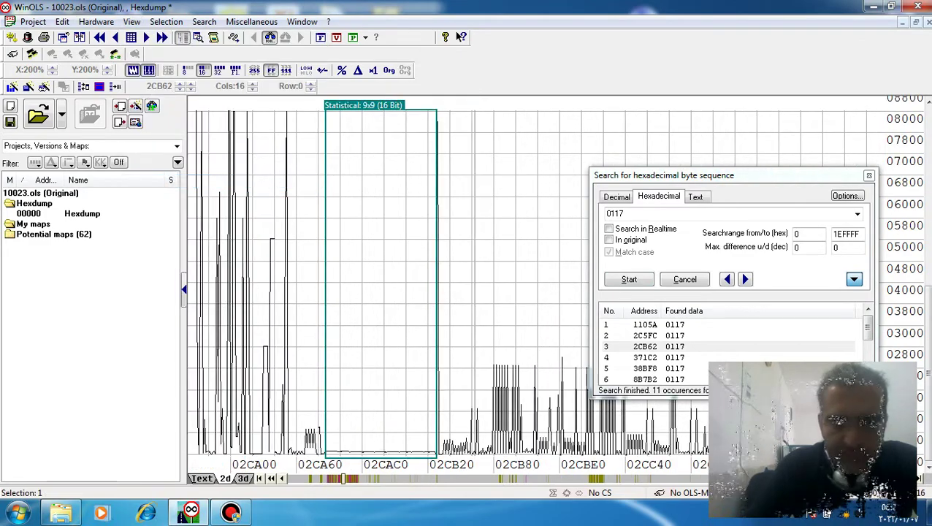
{"action": "left_click_drag", "start_coordinate": [730, 176], "coordinate": [210, 143]}
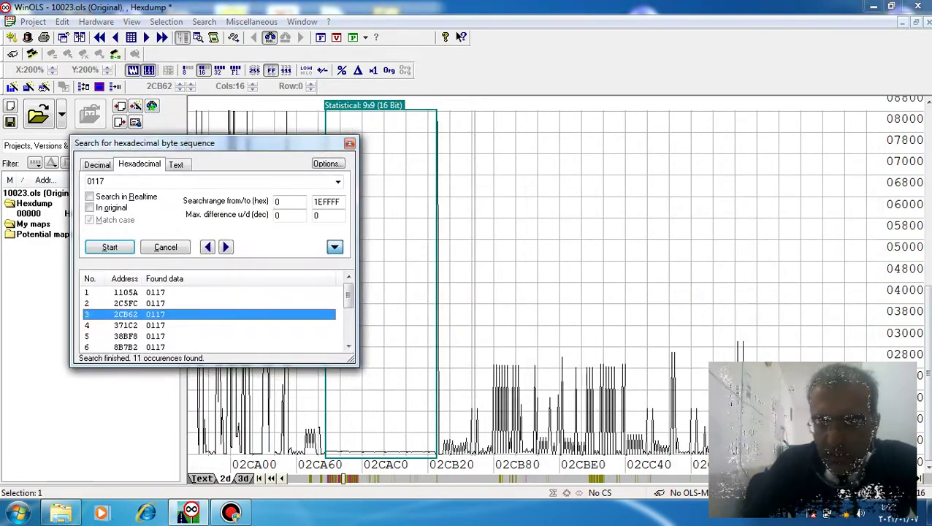
{"action": "left_click", "coordinate": [896, 478]}
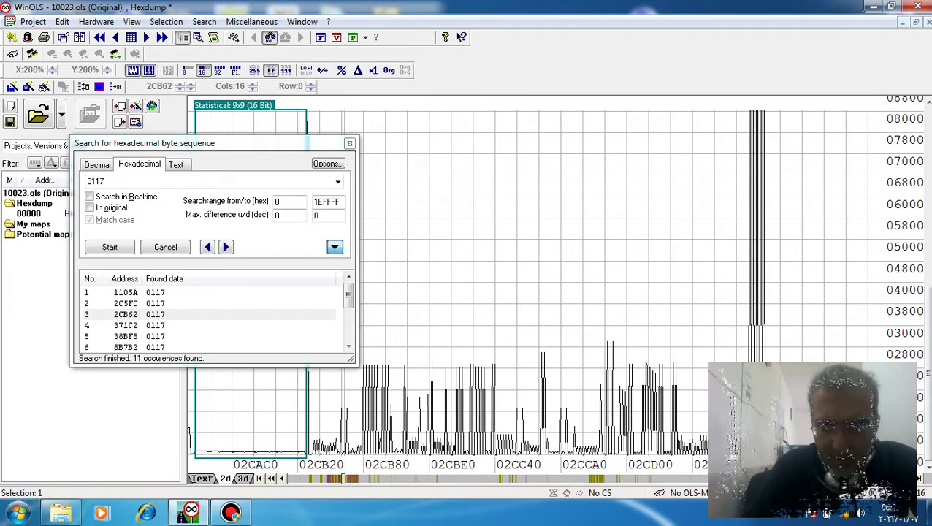
Mark the spiky data region following the 2CB62 match in the 2D graph, inspect it as text and clear the selection.
{"action": "left_click", "coordinate": [155, 314]}
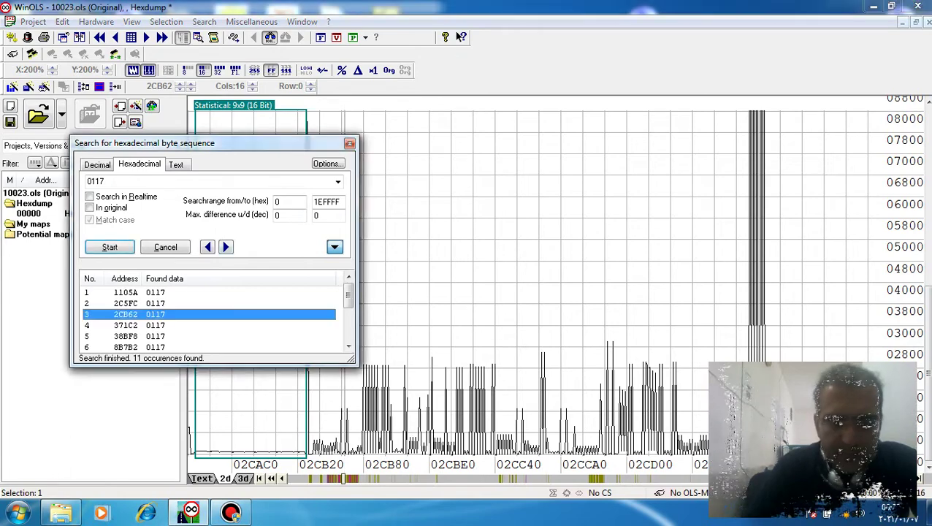
{"action": "left_click_drag", "start_coordinate": [311, 416], "coordinate": [882, 416]}
{"action": "key", "text": "shift+Right"}
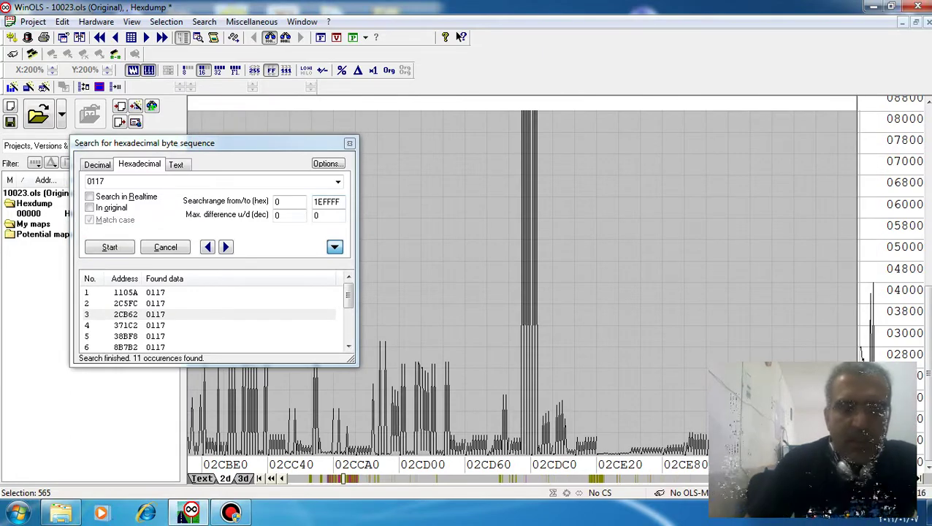
{"action": "key", "text": "Escape"}
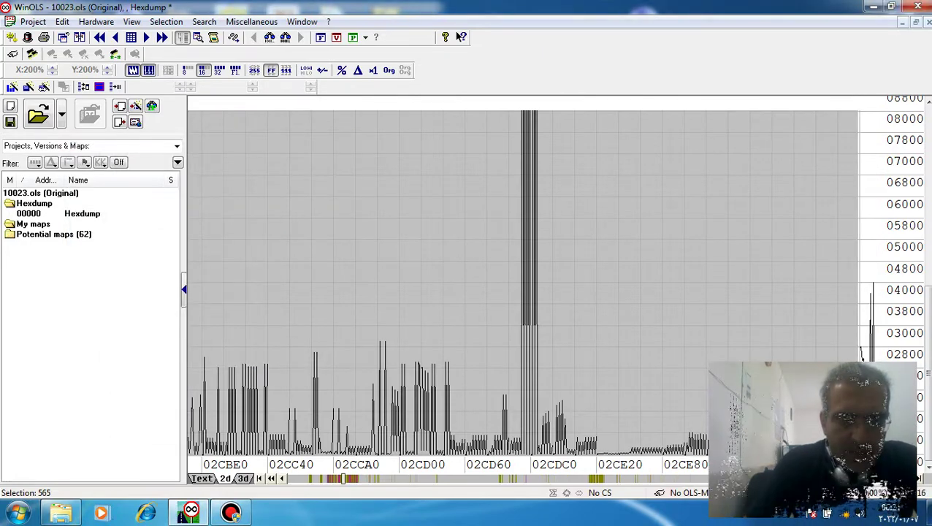
{"action": "key", "text": "t"}
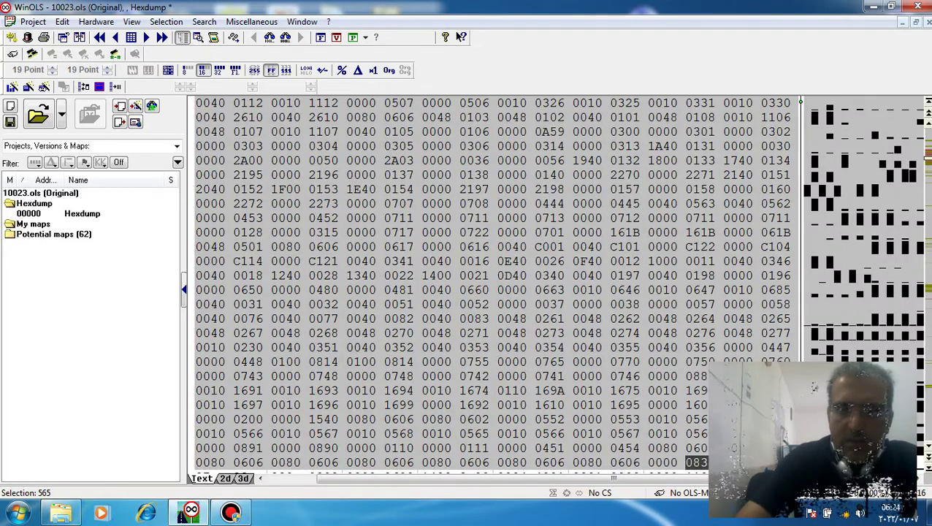
{"action": "key", "text": "Escape"}
Repeat the hexadecimal search for 0117, return to the match at 2CB62 and close the search.
{"action": "key", "text": "ctrl+f"}
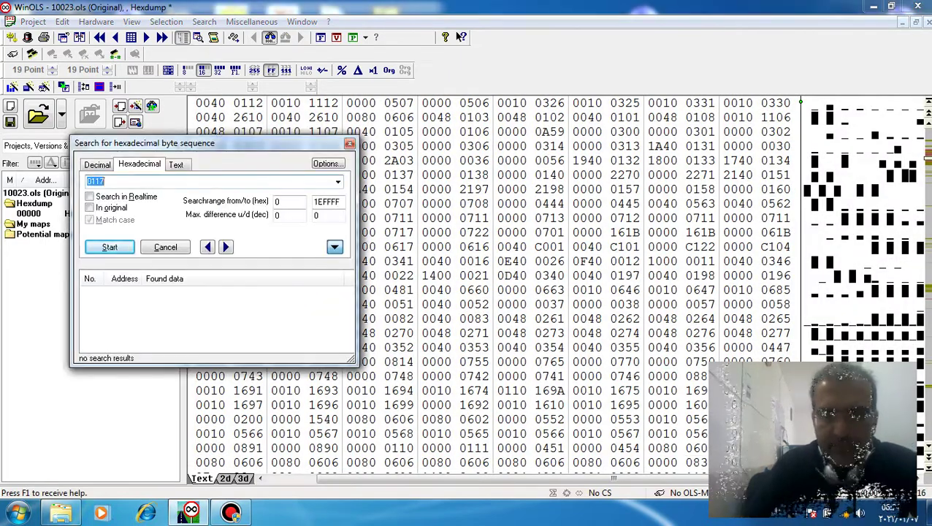
{"action": "key", "text": "Return"}
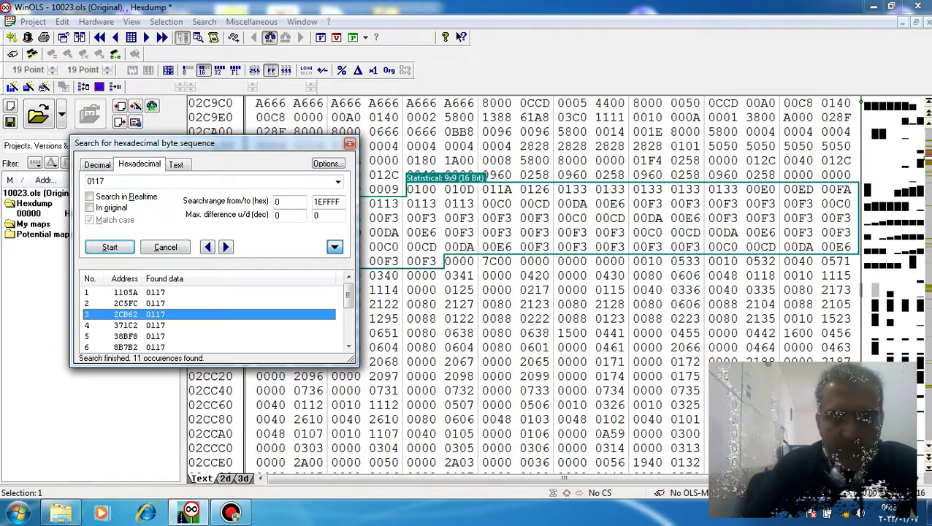
{"action": "key", "text": "Escape"}
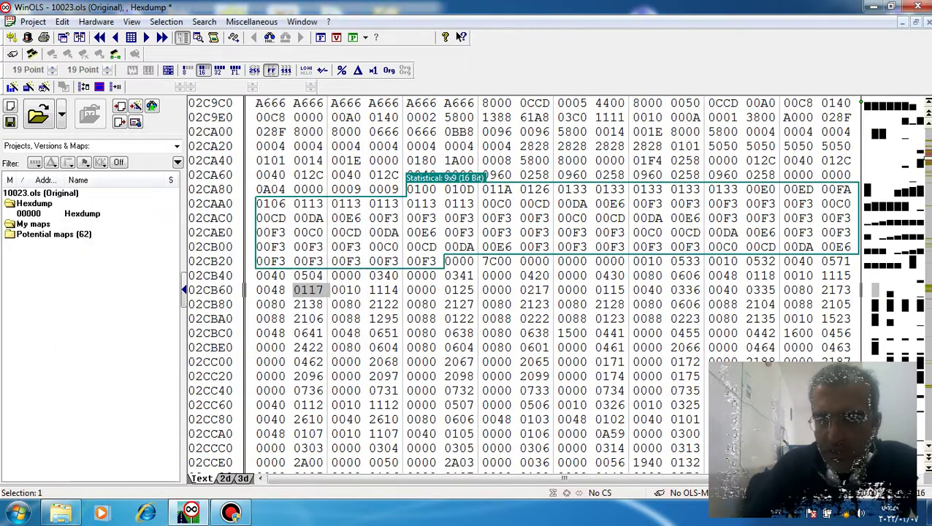
Narrow the hexdump to two 16-bit columns per row so that each code lines up with its paired value.
{"action": "key", "text": "w"}
{"action": "key", "text": "w"}
{"action": "key", "text": "w"}
{"action": "key", "text": "w"}
{"action": "key", "text": "w"}
{"action": "key", "text": "w"}
{"action": "key", "text": "w"}
{"action": "key", "text": "w"}
{"action": "key", "text": "w"}
{"action": "key", "text": "w"}
{"action": "key", "text": "w"}
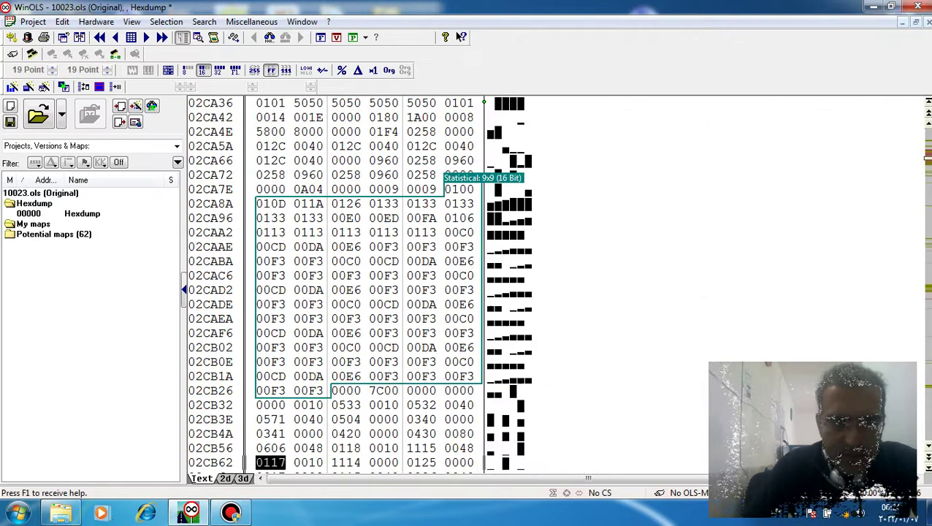
{"action": "key", "text": "w"}
{"action": "key", "text": "w"}
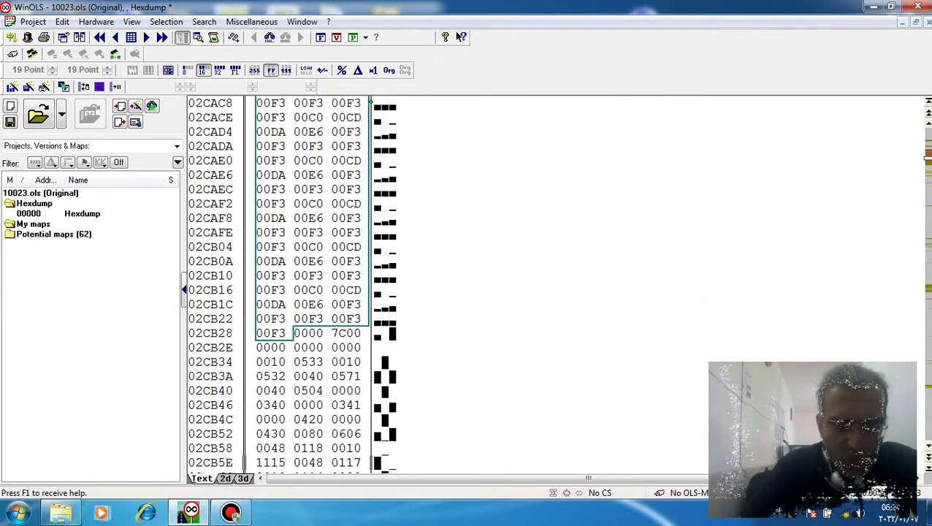
{"action": "key", "text": "w"}
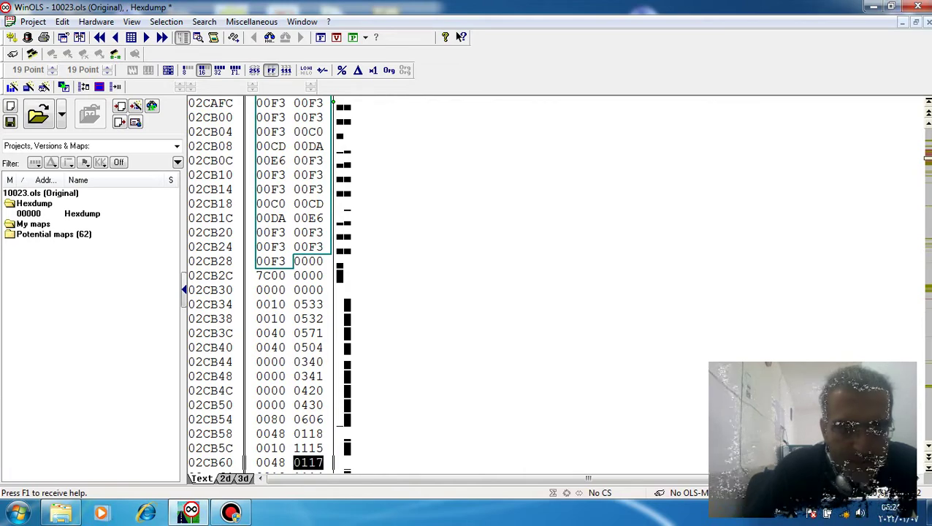
Select the two-column code table from address 02CB34 down to row 02CFD4.
{"action": "left_click", "coordinate": [271, 305]}
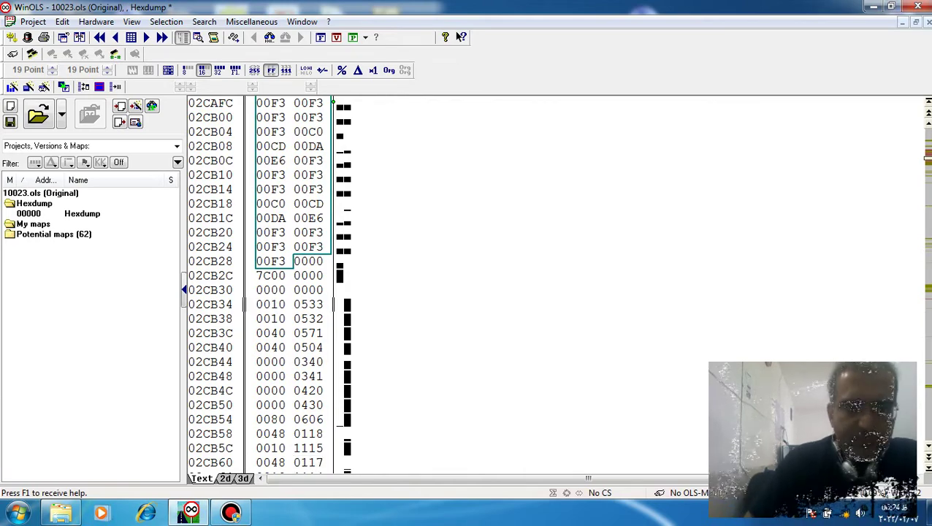
{"action": "left_click_drag", "start_coordinate": [271, 305], "coordinate": [309, 405]}
{"action": "key", "text": "shift+Down"}
{"action": "key", "text": "shift+Down"}
{"action": "key", "text": "shift+Down"}
{"action": "key", "text": "shift+Down"}
{"action": "key", "text": "shift+Down"}
{"action": "key", "text": "shift+Down"}
{"action": "key", "text": "shift+Down"}
{"action": "key", "text": "shift+Down"}
{"action": "key", "text": "shift+Down"}
{"action": "key", "text": "shift+Down"}
{"action": "key", "text": "shift+Down"}
{"action": "key", "text": "shift+Down"}
{"action": "key", "text": "shift+Down"}
{"action": "key", "text": "shift+Down"}
{"action": "key", "text": "shift+Down"}
{"action": "key", "text": "shift+Down"}
{"action": "key", "text": "shift+Down"}
{"action": "key", "text": "shift+Down"}
{"action": "key", "text": "shift+Down"}
{"action": "key", "text": "shift+Down"}
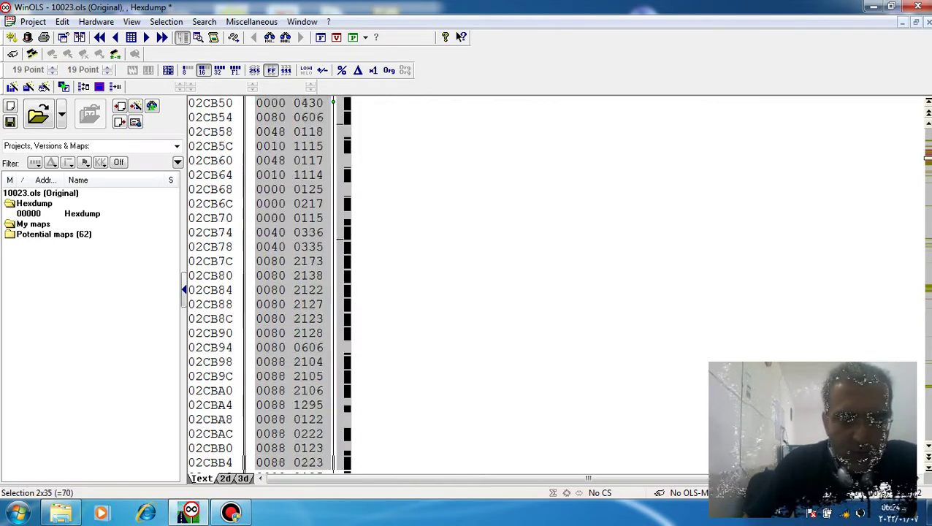
{"action": "key", "text": "shift+Down"}
{"action": "key", "text": "shift+Down"}
{"action": "key", "text": "shift+Down"}
{"action": "key", "text": "shift+Down"}
{"action": "key", "text": "shift+Down"}
{"action": "key", "text": "shift+Down"}
{"action": "key", "text": "shift+Down"}
{"action": "key", "text": "shift+Down"}
{"action": "key", "text": "shift+Down"}
{"action": "key", "text": "shift+Down"}
{"action": "key", "text": "shift+Down"}
{"action": "key", "text": "shift+Down"}
{"action": "key", "text": "shift+Down"}
{"action": "key", "text": "shift+Down"}
{"action": "key", "text": "shift+Down"}
{"action": "key", "text": "shift+Down"}
{"action": "key", "text": "shift+Down"}
{"action": "key", "text": "shift+Down"}
{"action": "key", "text": "shift+Down"}
{"action": "key", "text": "shift+Down"}
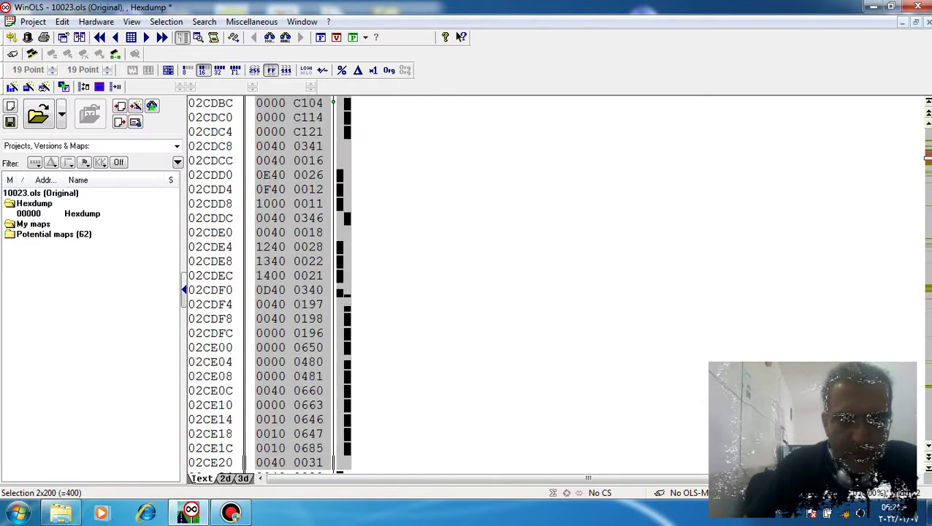
{"action": "key", "text": "shift+Up"}
{"action": "key", "text": "shift+Up"}
{"action": "key", "text": "shift+Up"}
{"action": "key", "text": "shift+Up"}
{"action": "key", "text": "shift+Up"}
{"action": "key", "text": "shift+Up"}
{"action": "key", "text": "shift+Up"}
{"action": "key", "text": "shift+Up"}
{"action": "key", "text": "shift+Left"}
{"action": "key", "text": "shift+Down"}
{"action": "key", "text": "shift+Right"}
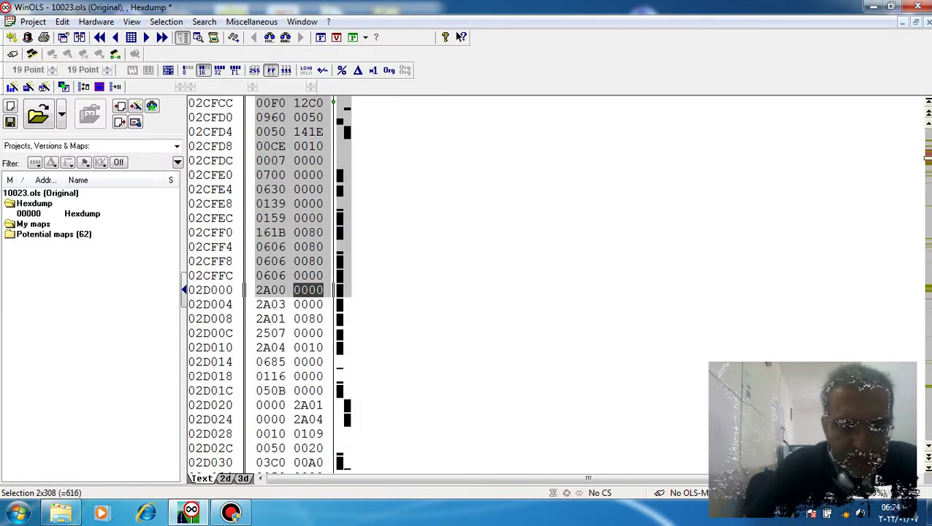
{"action": "key", "text": "shift+Left"}
{"action": "key", "text": "shift+Up"}
{"action": "key", "text": "shift+Up"}
{"action": "key", "text": "shift+Up"}
{"action": "key", "text": "shift+Up"}
{"action": "key", "text": "shift+Up"}
{"action": "key", "text": "shift+Up"}
{"action": "key", "text": "shift+Up"}
{"action": "key", "text": "shift+Up"}
{"action": "key", "text": "shift+Up"}
{"action": "key", "text": "shift+Right"}
{"action": "key", "text": "shift+Up"}
{"action": "key", "text": "shift+Up"}
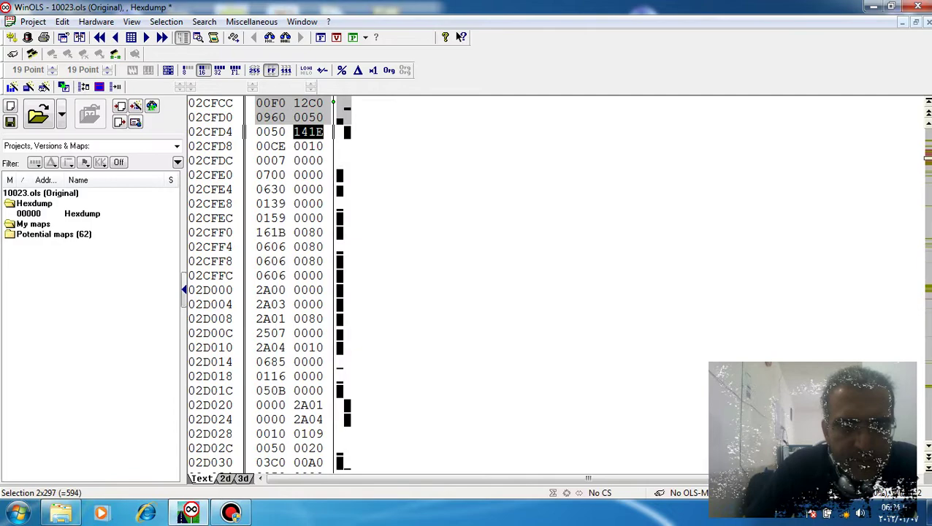
Extend the two-column code table selection from row 02CFD4 down to row 02D0E0.
{"action": "key", "text": "shift+Down"}
{"action": "key", "text": "shift+Down"}
{"action": "key", "text": "shift+Down"}
{"action": "key", "text": "shift+Down"}
{"action": "key", "text": "shift+Down"}
{"action": "key", "text": "shift+Down"}
{"action": "key", "text": "shift+Down"}
{"action": "key", "text": "shift+Down"}
{"action": "key", "text": "shift+Down"}
{"action": "key", "text": "shift+Down"}
{"action": "key", "text": "shift+Down"}
{"action": "key", "text": "shift+Down"}
{"action": "key", "text": "shift+Down"}
{"action": "key", "text": "shift+Down"}
{"action": "key", "text": "shift+Down"}
{"action": "key", "text": "shift+Down"}
{"action": "key", "text": "shift+Down"}
{"action": "key", "text": "shift+Down"}
{"action": "key", "text": "shift+Down"}
{"action": "key", "text": "shift+Down"}
{"action": "key", "text": "shift+Down"}
{"action": "key", "text": "shift+Down"}
{"action": "key", "text": "shift+Down"}
{"action": "key", "text": "shift+Down"}
{"action": "key", "text": "shift+Down"}
{"action": "key", "text": "shift+Down"}
{"action": "key", "text": "shift+Down"}
{"action": "key", "text": "shift+Down"}
{"action": "key", "text": "shift+Down"}
{"action": "key", "text": "shift+Down"}
{"action": "key", "text": "shift+Down"}
{"action": "key", "text": "shift+Down"}
{"action": "key", "text": "shift+Down"}
{"action": "key", "text": "shift+Down"}
{"action": "key", "text": "shift+Down"}
{"action": "key", "text": "shift+Down"}
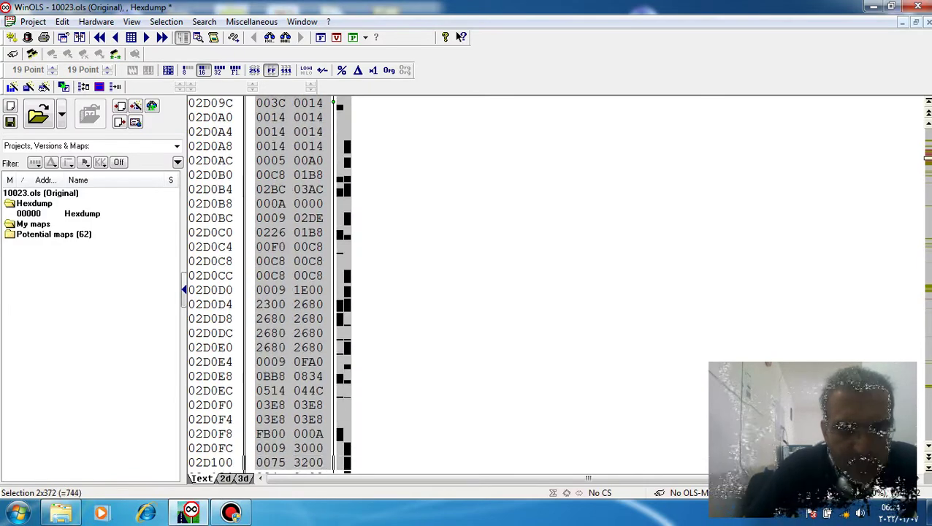
{"action": "key", "text": "shift+Up"}
{"action": "key", "text": "shift+Up"}
{"action": "key", "text": "shift+Up"}
{"action": "key", "text": "shift+Down"}
{"action": "key", "text": "shift+Down"}
{"action": "key", "text": "shift+Down"}
{"action": "key", "text": "shift+Up"}
{"action": "key", "text": "shift+Up"}
{"action": "key", "text": "shift+Up"}
{"action": "key", "text": "shift+Up"}
{"action": "key", "text": "shift+Up"}
{"action": "key", "text": "shift+Up"}
{"action": "key", "text": "shift+Up"}
{"action": "key", "text": "shift+Up"}
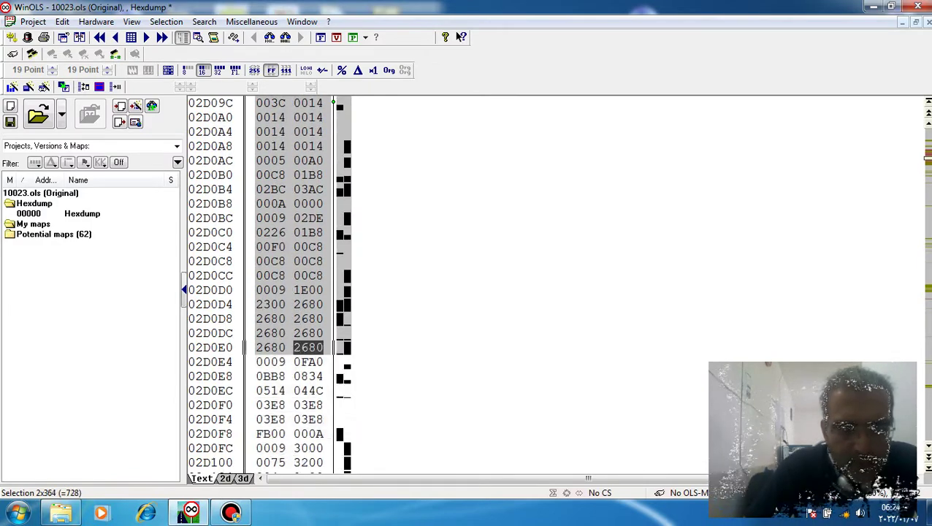
Extend the two-column selection further down through the hexdump to row 02D32C.
{"action": "key", "text": "shift+Up"}
{"action": "key", "text": "shift+Up"}
{"action": "key", "text": "shift+Up"}
{"action": "key", "text": "shift+Up"}
{"action": "key", "text": "shift+Up"}
{"action": "key", "text": "shift+Down"}
{"action": "key", "text": "shift+Down"}
{"action": "key", "text": "shift+Down"}
{"action": "key", "text": "shift+Down"}
{"action": "key", "text": "shift+Down"}
{"action": "key", "text": "shift+Down"}
{"action": "key", "text": "shift+Down"}
{"action": "key", "text": "shift+Down"}
{"action": "key", "text": "shift+Down"}
{"action": "key", "text": "shift+Down"}
{"action": "key", "text": "shift+Down"}
{"action": "key", "text": "shift+Down"}
{"action": "key", "text": "shift+Down"}
{"action": "key", "text": "shift+Down"}
{"action": "key", "text": "shift+Down"}
{"action": "key", "text": "shift+Down"}
{"action": "key", "text": "shift+Down"}
{"action": "key", "text": "shift+Down"}
{"action": "key", "text": "shift+Down"}
{"action": "key", "text": "shift+Down"}
{"action": "key", "text": "shift+Down"}
{"action": "key", "text": "shift+Down"}
{"action": "key", "text": "shift+Down"}
{"action": "key", "text": "shift+Down"}
{"action": "key", "text": "shift+Down"}
{"action": "key", "text": "shift+Down"}
{"action": "key", "text": "shift+Down"}
{"action": "key", "text": "shift+Down"}
{"action": "key", "text": "shift+Down"}
{"action": "key", "text": "shift+Down"}
{"action": "key", "text": "shift+Down"}
{"action": "key", "text": "shift+Down"}
{"action": "key", "text": "shift+Down"}
{"action": "key", "text": "shift+Down"}
{"action": "key", "text": "shift+Down"}
{"action": "key", "text": "shift+Down"}
{"action": "key", "text": "shift+Down"}
{"action": "key", "text": "shift+Down"}
{"action": "key", "text": "shift+Down"}
{"action": "key", "text": "shift+Down"}
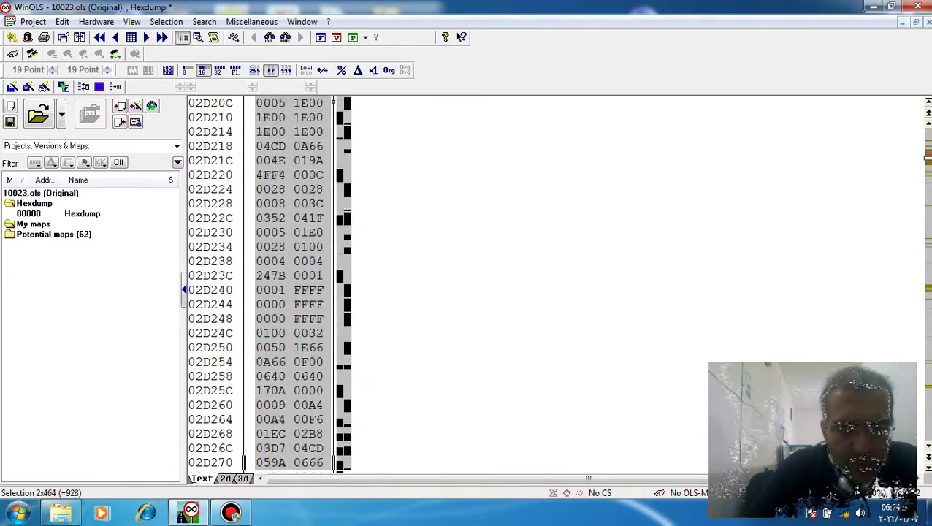
{"action": "key", "text": "shift+Up"}
{"action": "key", "text": "shift+Up"}
{"action": "key", "text": "shift+Up"}
{"action": "key", "text": "shift+Up"}
{"action": "key", "text": "shift+Up"}
{"action": "key", "text": "shift+Up"}
{"action": "key", "text": "shift+Up"}
{"action": "key", "text": "shift+Up"}
{"action": "key", "text": "shift+Up"}
{"action": "key", "text": "shift+Up"}
{"action": "key", "text": "shift+Up"}
{"action": "key", "text": "shift+Up"}
{"action": "key", "text": "shift+Up"}
{"action": "key", "text": "shift+Up"}
{"action": "key", "text": "shift+Up"}
{"action": "key", "text": "shift+Up"}
{"action": "key", "text": "shift+Up"}
{"action": "key", "text": "shift+Up"}
{"action": "key", "text": "shift+Up"}
{"action": "key", "text": "shift+Up"}
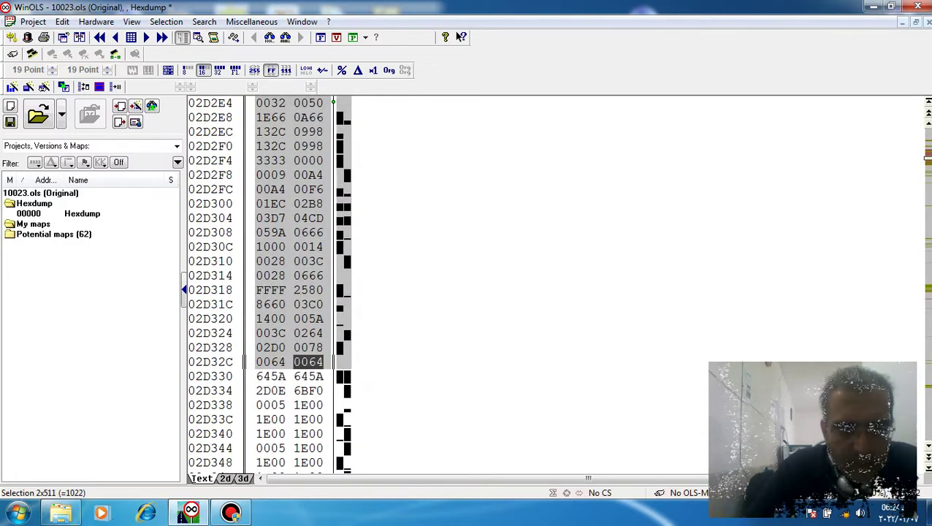
Shrink the two-column selection back from row 02D32C to row 02CF9C, so it covers 2 x 283 values from 02CB34.
{"action": "key", "text": "shift+Down"}
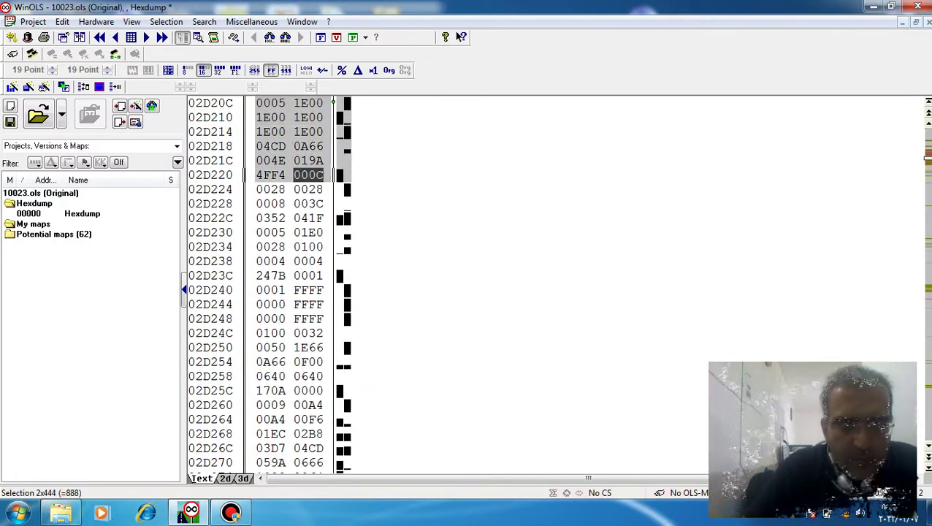
{"action": "key", "text": "shift+Up"}
{"action": "key", "text": "shift+Up"}
{"action": "key", "text": "shift+Up"}
{"action": "key", "text": "shift+Up"}
{"action": "key", "text": "shift+Up"}
{"action": "key", "text": "shift+Up"}
{"action": "key", "text": "shift+Up"}
{"action": "key", "text": "shift+Up"}
{"action": "key", "text": "shift+Up"}
{"action": "key", "text": "shift+Up"}
{"action": "key", "text": "shift+Up"}
{"action": "key", "text": "shift+Up"}
{"action": "key", "text": "shift+Up"}
{"action": "key", "text": "shift+Up"}
{"action": "key", "text": "shift+Up"}
{"action": "key", "text": "shift+Up"}
{"action": "key", "text": "shift+Up"}
{"action": "key", "text": "shift+Up"}
{"action": "key", "text": "shift+Up"}
{"action": "key", "text": "shift+Up"}
{"action": "key", "text": "shift+Down"}
{"action": "key", "text": "shift+Down"}
{"action": "key", "text": "shift+Down"}
{"action": "key", "text": "shift+Down"}
{"action": "key", "text": "shift+Down"}
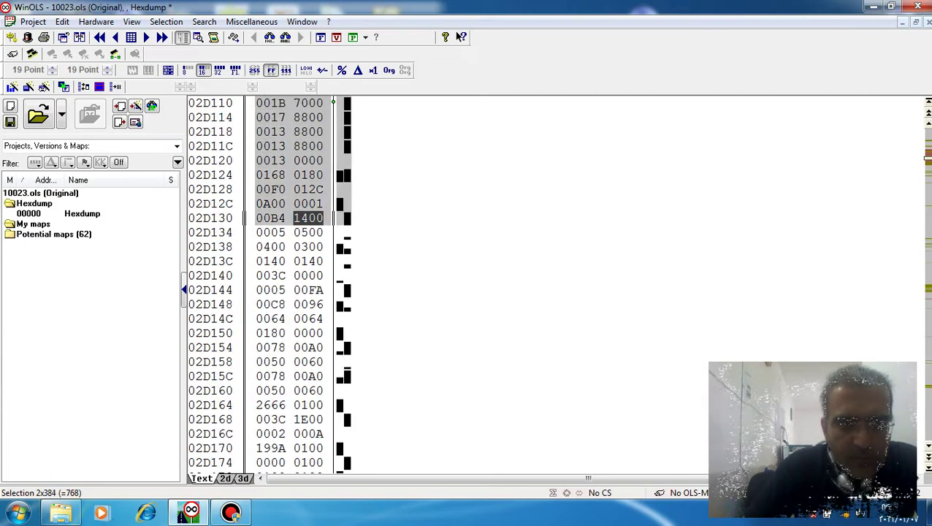
{"action": "key", "text": "shift+Up"}
{"action": "key", "text": "shift+Up"}
{"action": "key", "text": "shift+Up"}
{"action": "key", "text": "shift+Up"}
{"action": "key", "text": "shift+Up"}
{"action": "key", "text": "shift+Up"}
{"action": "key", "text": "shift+Up"}
{"action": "key", "text": "shift+Up"}
{"action": "key", "text": "shift+Up"}
{"action": "key", "text": "shift+Up"}
{"action": "key", "text": "shift+Up"}
{"action": "key", "text": "shift+Up"}
{"action": "key", "text": "shift+Up"}
{"action": "key", "text": "shift+Up"}
{"action": "key", "text": "shift+Up"}
{"action": "key", "text": "shift+Up"}
{"action": "key", "text": "shift+Up"}
{"action": "key", "text": "shift+Up"}
{"action": "key", "text": "shift+Up"}
{"action": "key", "text": "shift+Up"}
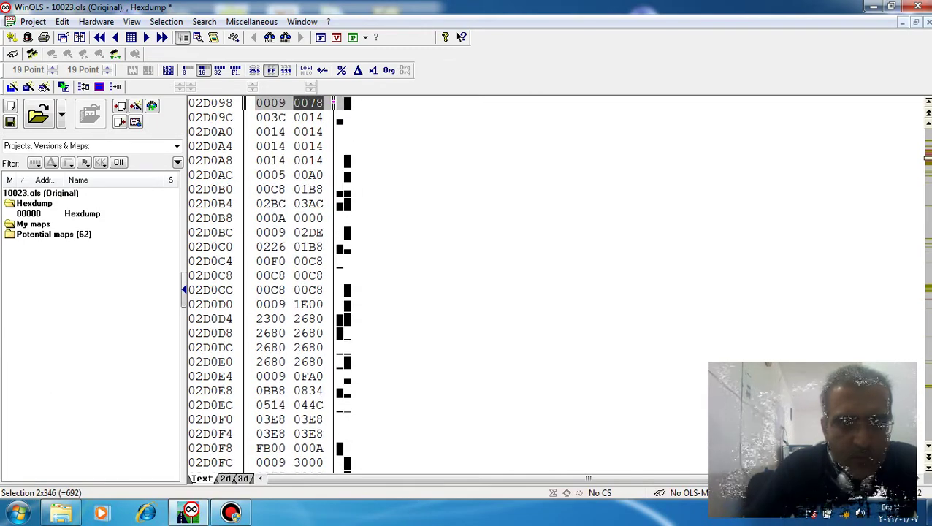
{"action": "key", "text": "shift+Up"}
{"action": "key", "text": "shift+Up"}
{"action": "key", "text": "shift+Up"}
{"action": "key", "text": "shift+Up"}
{"action": "key", "text": "shift+Up"}
{"action": "key", "text": "shift+Up"}
{"action": "key", "text": "shift+Up"}
{"action": "key", "text": "shift+Up"}
{"action": "key", "text": "shift+Up"}
{"action": "key", "text": "shift+Up"}
{"action": "key", "text": "shift+Up"}
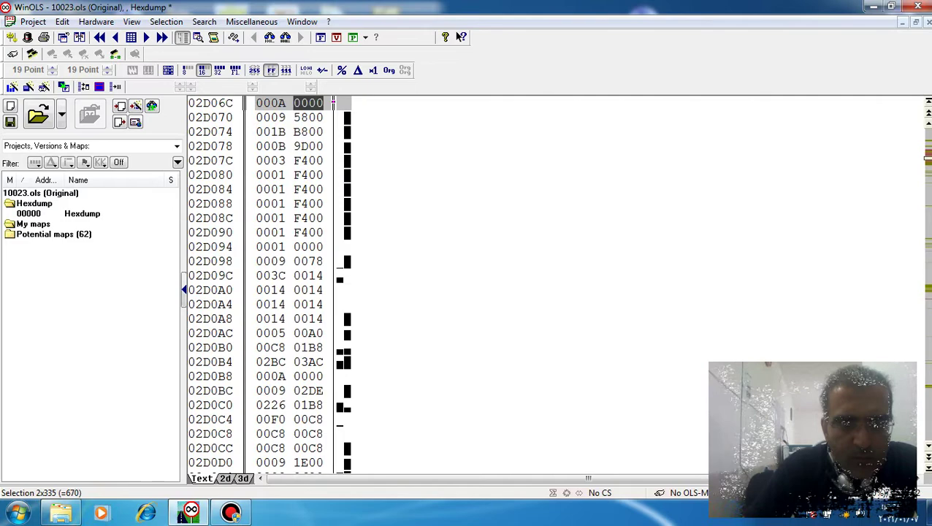
{"action": "key", "text": "shift+Up"}
{"action": "key", "text": "shift+Up"}
{"action": "key", "text": "shift+Up"}
{"action": "key", "text": "shift+Up"}
{"action": "key", "text": "shift+Up"}
{"action": "key", "text": "shift+Up"}
{"action": "key", "text": "shift+Up"}
{"action": "key", "text": "shift+Up"}
{"action": "key", "text": "shift+Up"}
{"action": "key", "text": "shift+Up"}
{"action": "key", "text": "shift+Up"}
{"action": "key", "text": "shift+Up"}
{"action": "key", "text": "shift+Up"}
{"action": "key", "text": "shift+Up"}
{"action": "key", "text": "shift+Up"}
{"action": "key", "text": "shift+Up"}
{"action": "key", "text": "shift+Up"}
{"action": "key", "text": "shift+Up"}
{"action": "key", "text": "shift+Up"}
{"action": "key", "text": "shift+Up"}
{"action": "key", "text": "shift+Up"}
{"action": "key", "text": "shift+Up"}
{"action": "key", "text": "shift+Up"}
{"action": "key", "text": "shift+Up"}
{"action": "key", "text": "shift+Up"}
{"action": "key", "text": "shift+Up"}
{"action": "key", "text": "shift+Up"}
{"action": "key", "text": "shift+Up"}
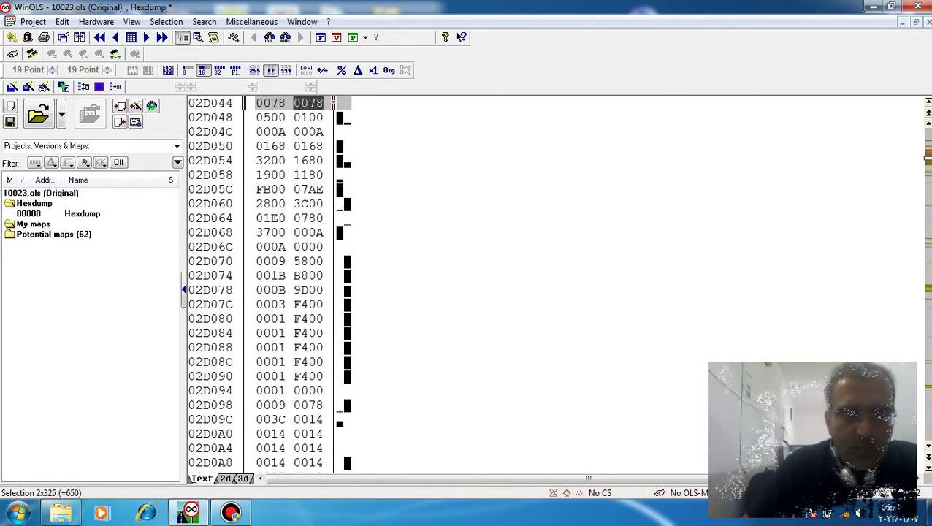
{"action": "key", "text": "shift+Up"}
{"action": "key", "text": "shift+Up"}
{"action": "key", "text": "shift+Up"}
{"action": "key", "text": "shift+Up"}
{"action": "key", "text": "shift+Up"}
{"action": "key", "text": "shift+Up"}
{"action": "key", "text": "shift+Up"}
{"action": "key", "text": "shift+Up"}
{"action": "key", "text": "shift+Up"}
{"action": "key", "text": "shift+Up"}
{"action": "key", "text": "shift+Up"}
{"action": "key", "text": "shift+Up"}
{"action": "key", "text": "shift+Up"}
{"action": "key", "text": "shift+Up"}
{"action": "key", "text": "shift+Up"}
{"action": "key", "text": "shift+Up"}
{"action": "key", "text": "shift+Up"}
{"action": "key", "text": "shift+Up"}
{"action": "key", "text": "shift+Up"}
{"action": "key", "text": "shift+Up"}
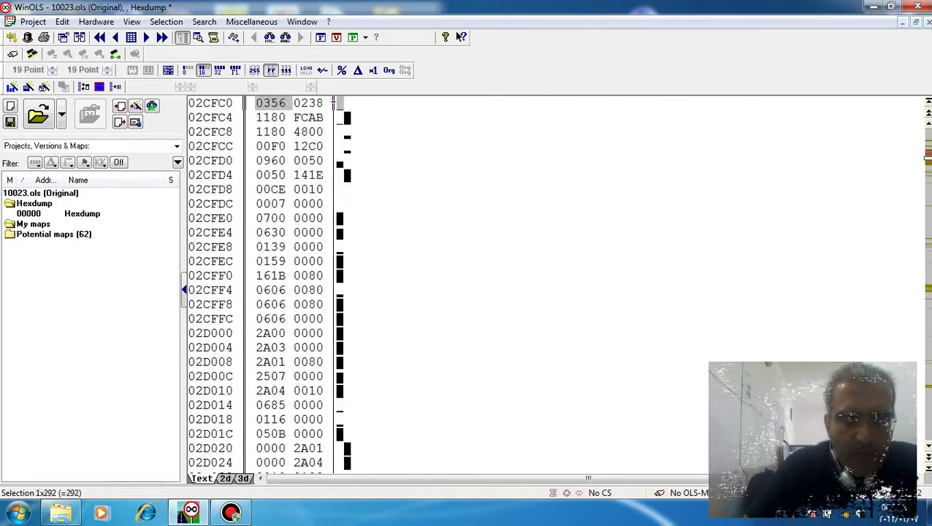
{"action": "key", "text": "shift+Down"}
{"action": "key", "text": "shift+Down"}
{"action": "key", "text": "shift+Down"}
{"action": "key", "text": "shift+Down"}
{"action": "key", "text": "shift+Down"}
{"action": "key", "text": "shift+Down"}
{"action": "key", "text": "shift+Down"}
{"action": "key", "text": "shift+Down"}
{"action": "key", "text": "shift+Down"}
{"action": "key", "text": "shift+Down"}
{"action": "key", "text": "shift+Down"}
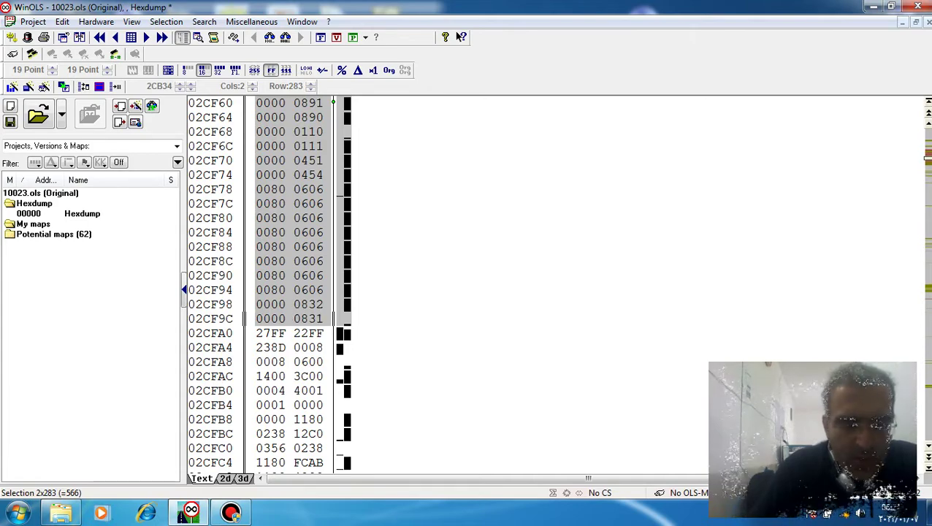
Inspect the selected code range as a 2D graph up to its end and return to the text view.
{"action": "key", "text": "2"}
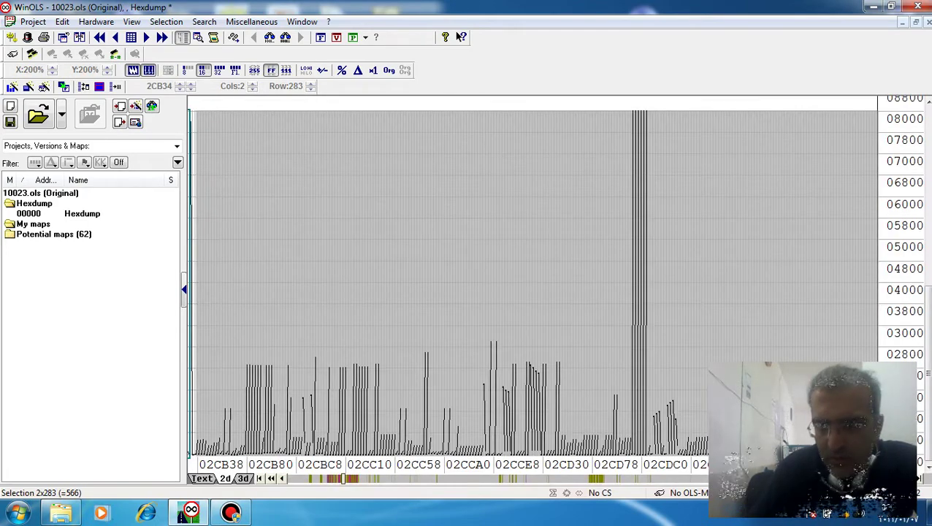
{"action": "scroll", "coordinate": [533, 284], "scroll_direction": "down", "scroll_amount": 5}
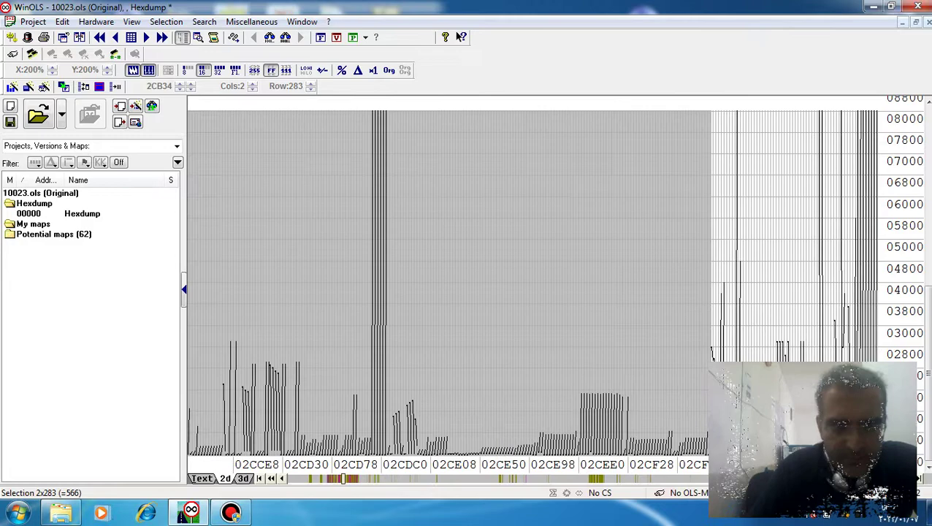
{"action": "key", "text": "t"}
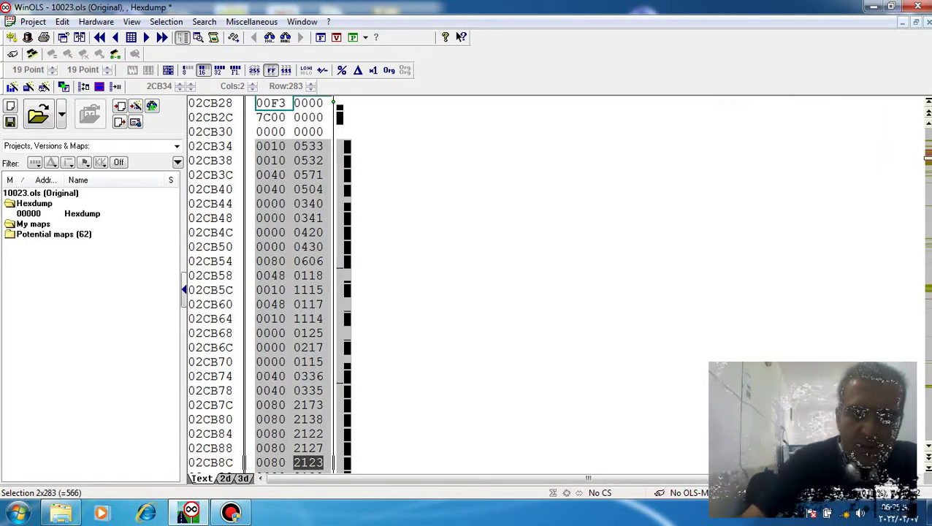
Create a map from the selected code table and display its values in hexadecimal.
{"action": "key", "text": "k"}
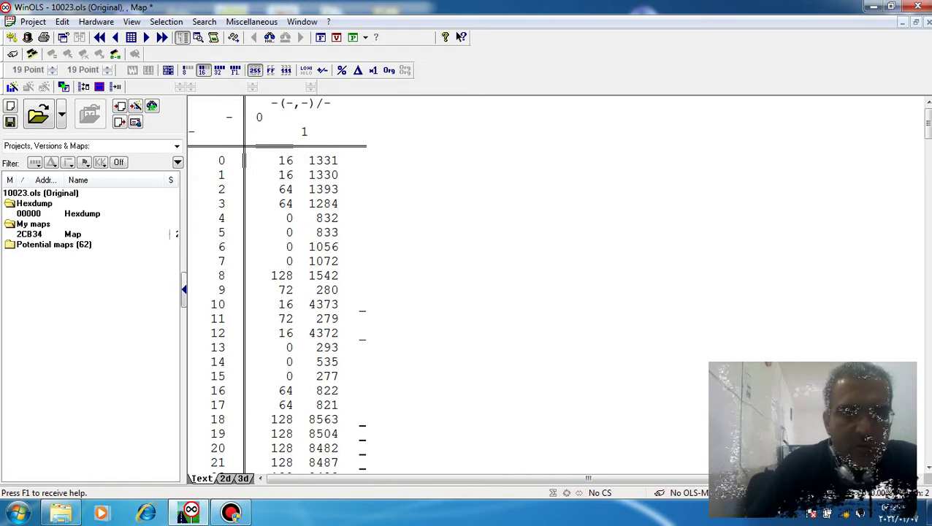
{"action": "key", "text": "dollar"}
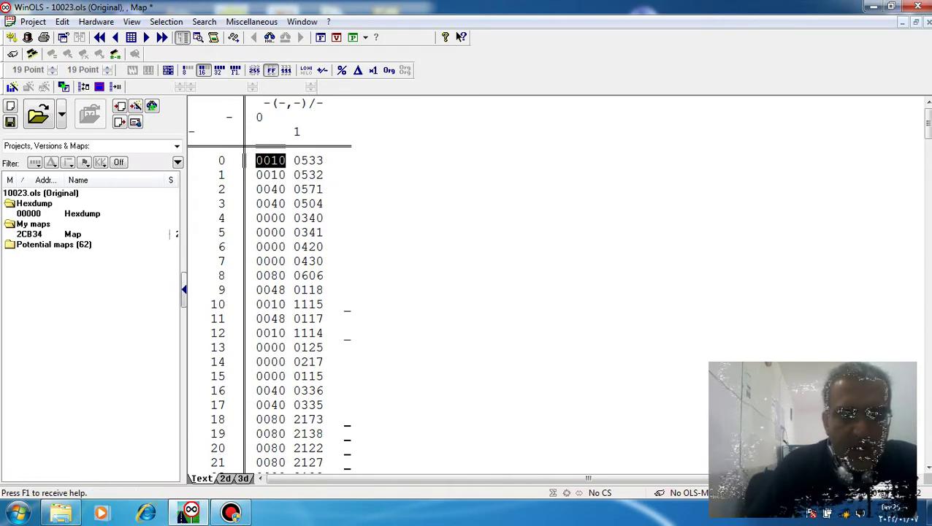
{"action": "left_click", "coordinate": [928, 467]}
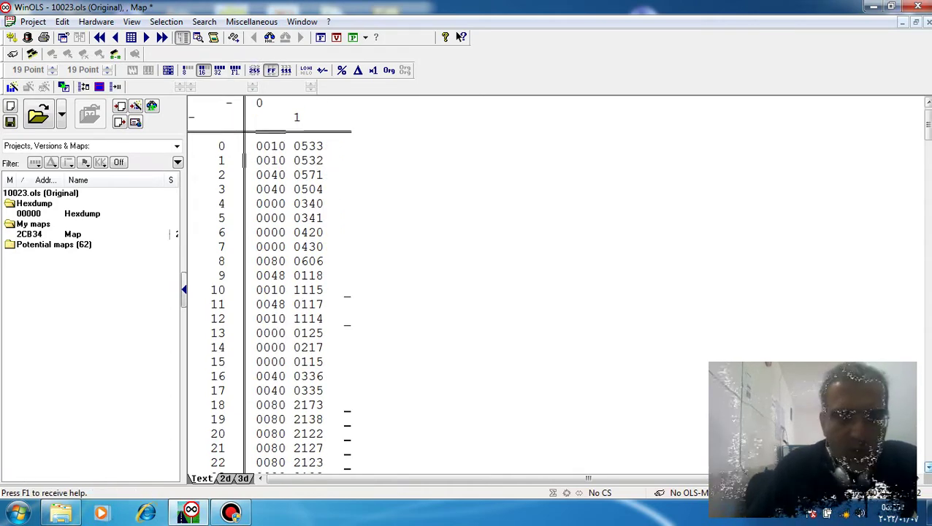
{"action": "left_click", "coordinate": [928, 467]}
{"action": "left_click", "coordinate": [928, 467]}
{"action": "scroll", "coordinate": [293, 285], "scroll_direction": "down", "scroll_amount": 2}
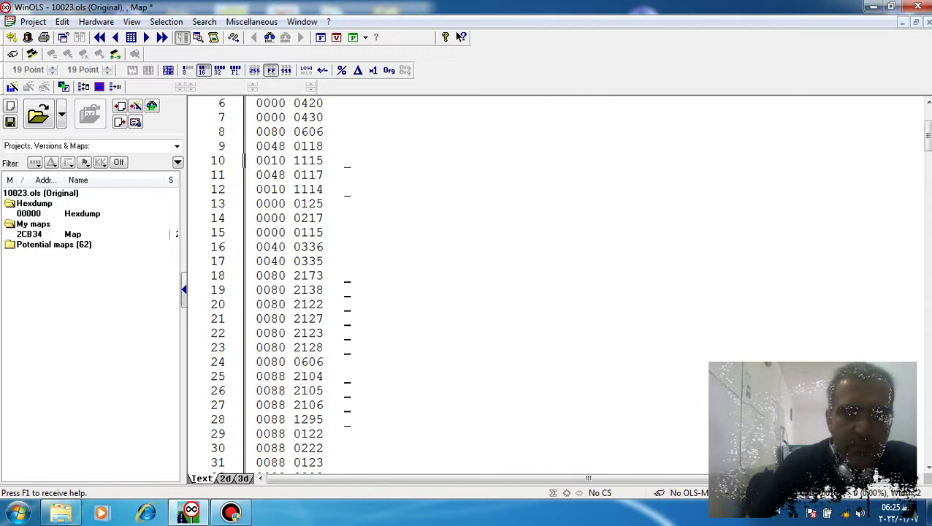
Rename the new map at 2CB34 as DTC CODE in its properties.
{"action": "right_click", "coordinate": [289, 232]}
{"action": "left_click", "coordinate": [330, 374]}
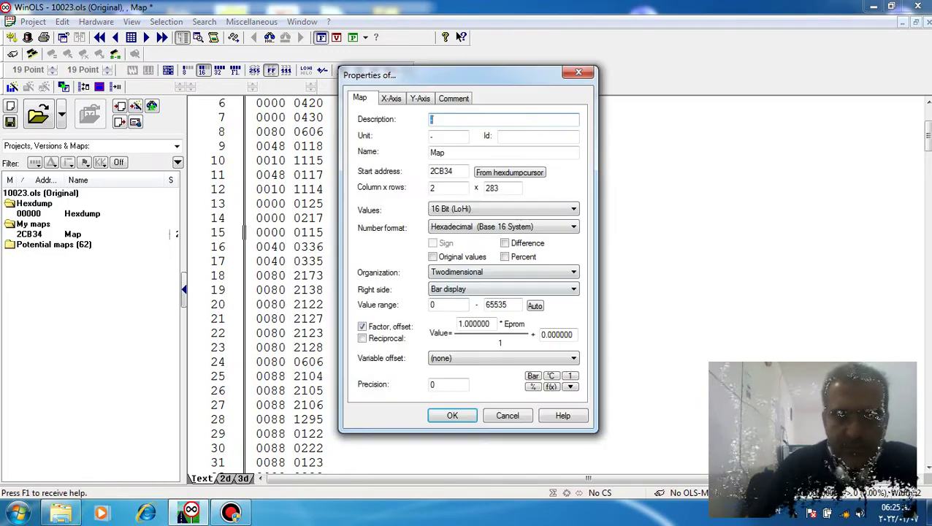
{"action": "double_click", "coordinate": [438, 153]}
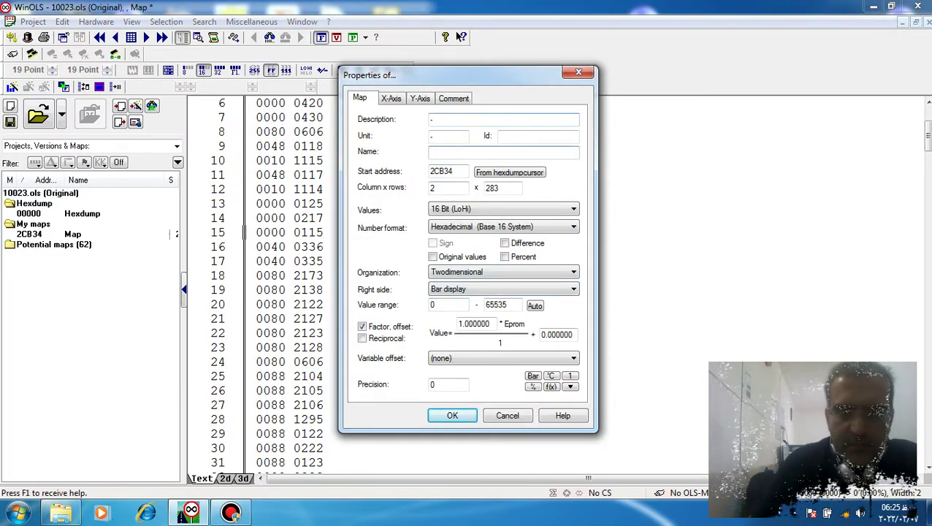
{"action": "type", "text": "d"}
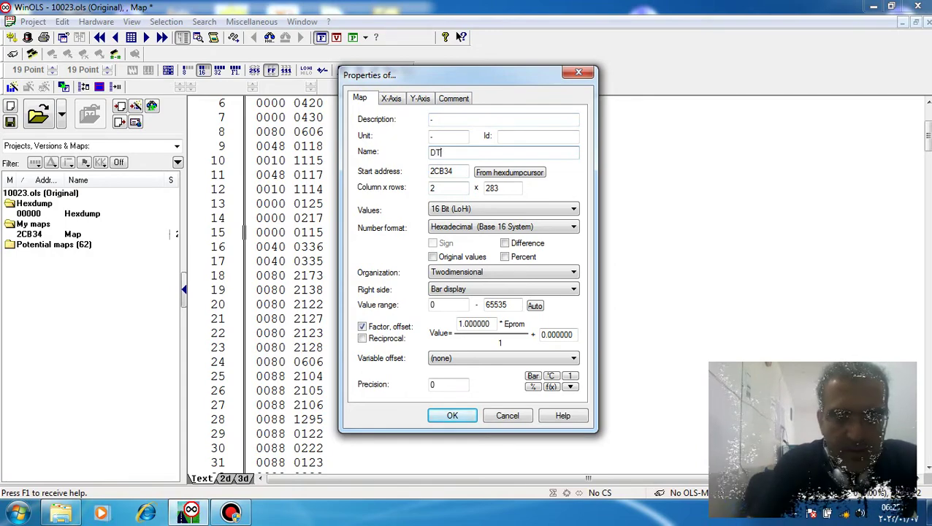
{"action": "type", "text": "C CODE"}
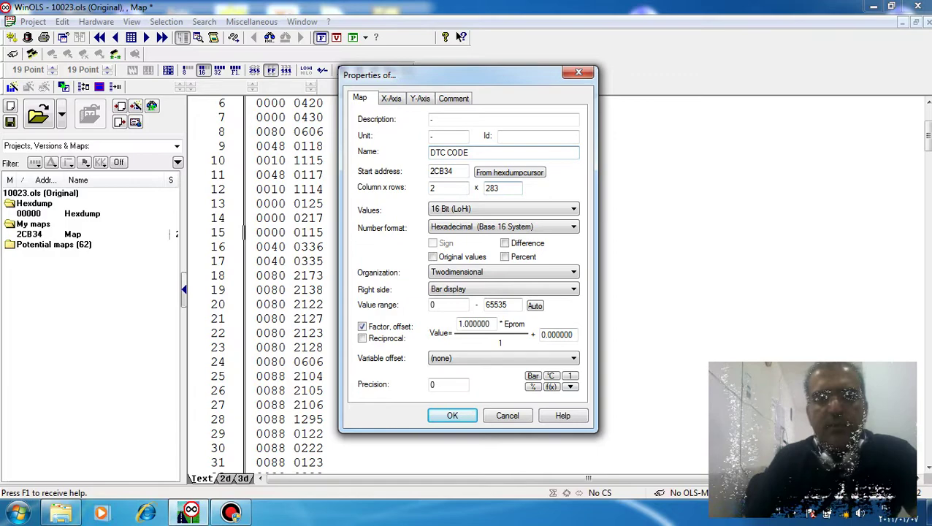
{"action": "key", "text": "Return"}
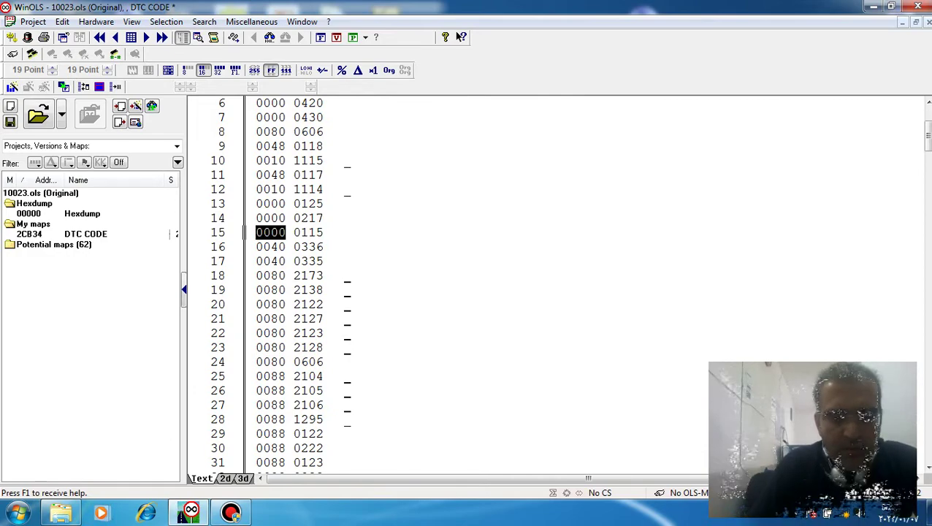
Search the DTC CODE map for the hexadecimal sequence 0117 and go to the match.
{"action": "key", "text": "ctrl+f"}
{"action": "left_click_drag", "start_coordinate": [233, 144], "coordinate": [661, 164]}
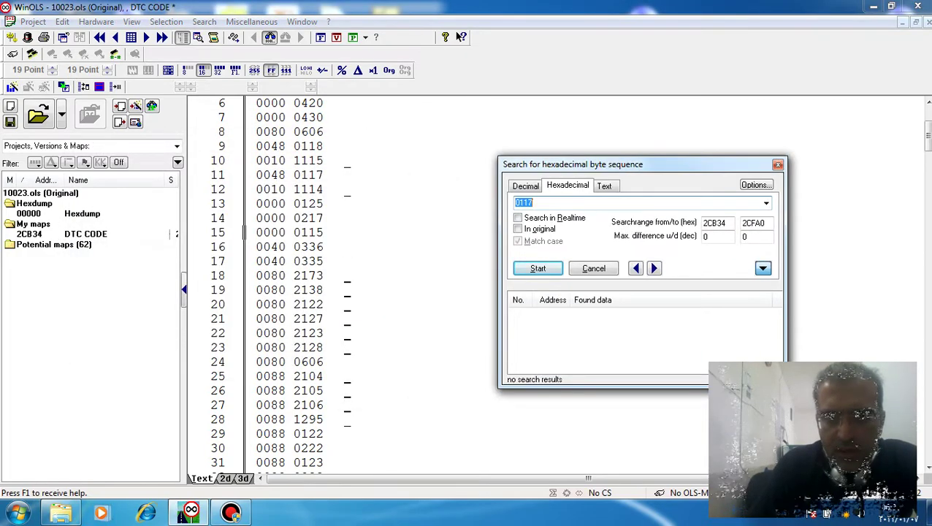
{"action": "key", "text": "Return"}
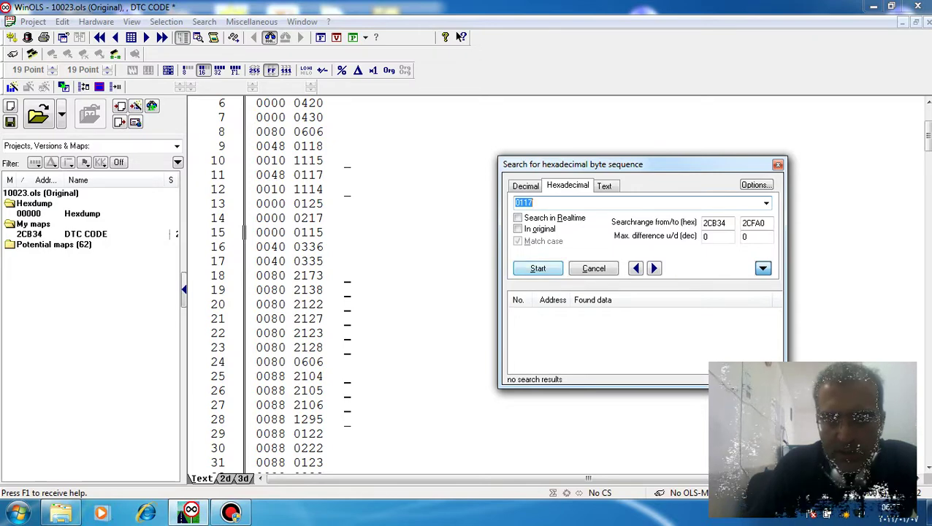
{"action": "left_click", "coordinate": [555, 313]}
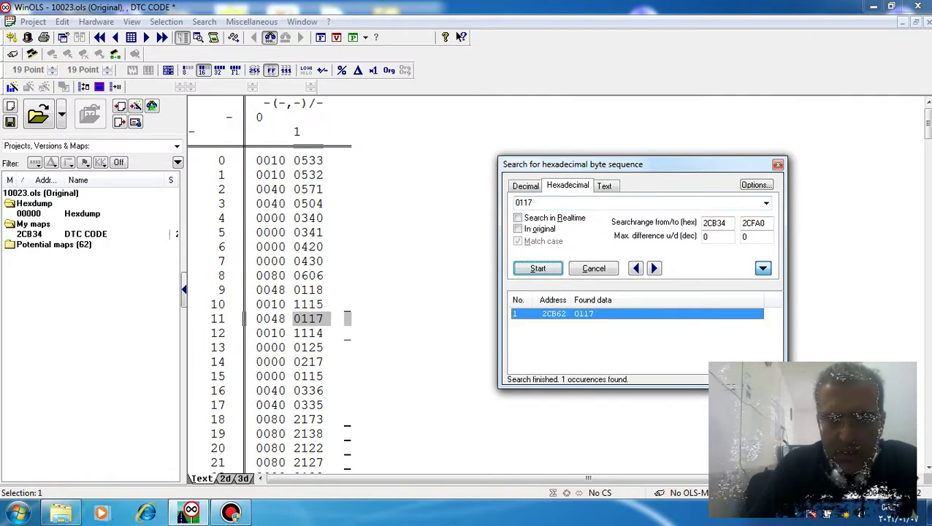
Set the value paired with code 0117 in row 11 to 0000, always applying changes with memory protection off.
{"action": "left_click", "coordinate": [270, 318]}
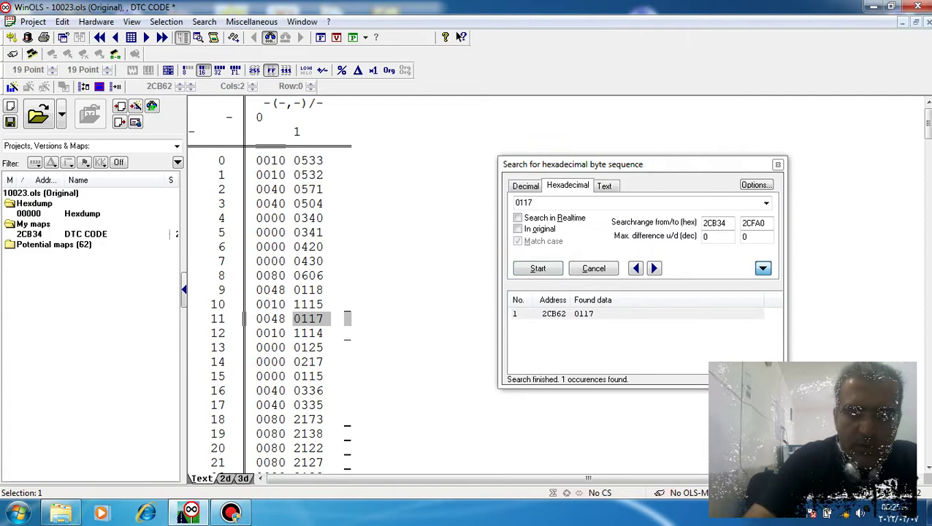
{"action": "left_click", "coordinate": [270, 318]}
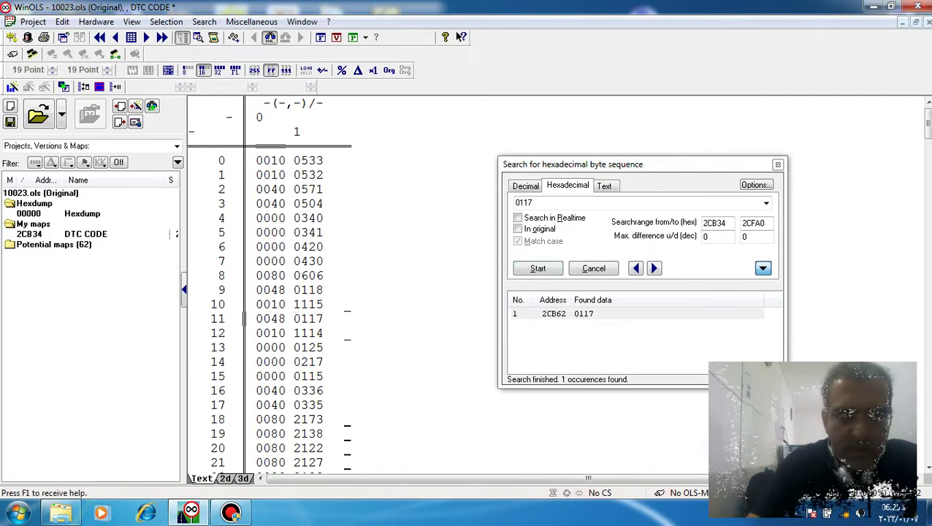
{"action": "type", "text": "0000"}
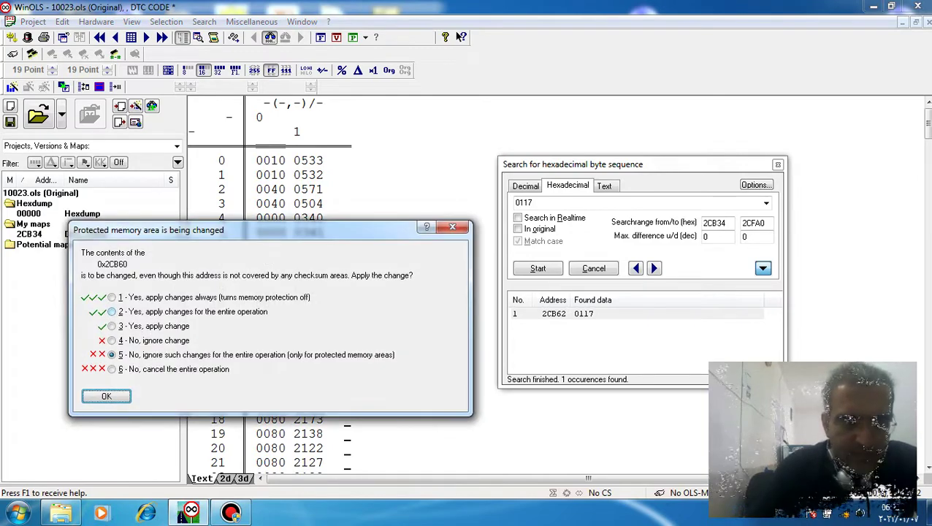
{"action": "type", "text": "1"}
{"action": "key", "text": "Return"}
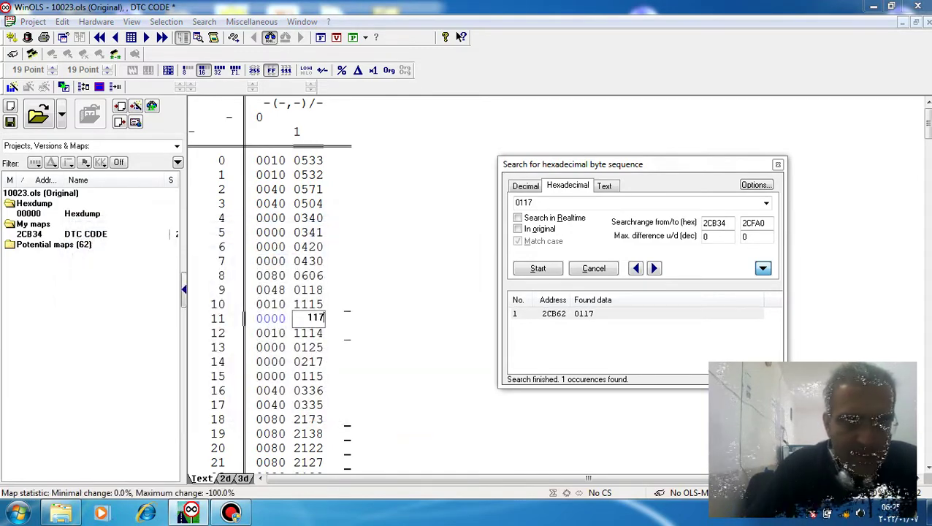
{"action": "left_click", "coordinate": [271, 348]}
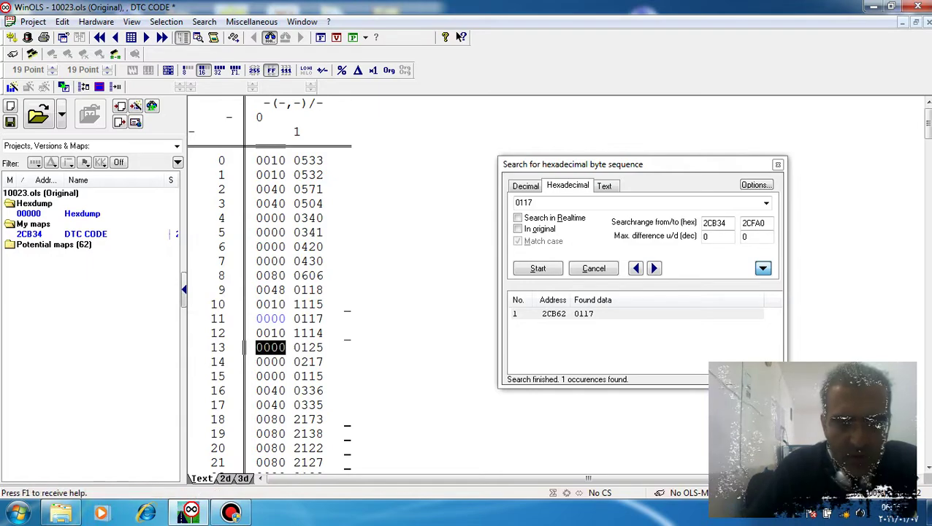
Search the DTC CODE map for the hexadecimal sequence 2127 and go to the match.
{"action": "double_click", "coordinate": [524, 203]}
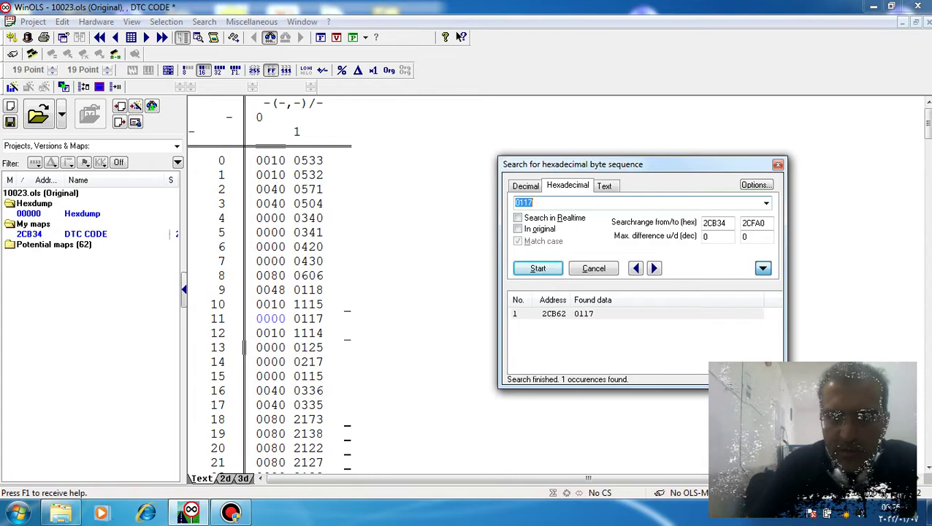
{"action": "type", "text": "2127"}
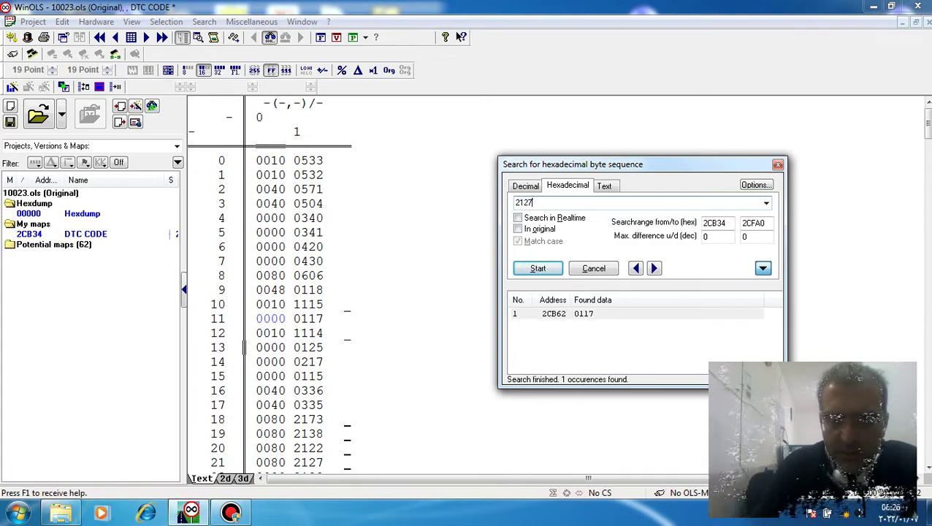
{"action": "key", "text": "Return"}
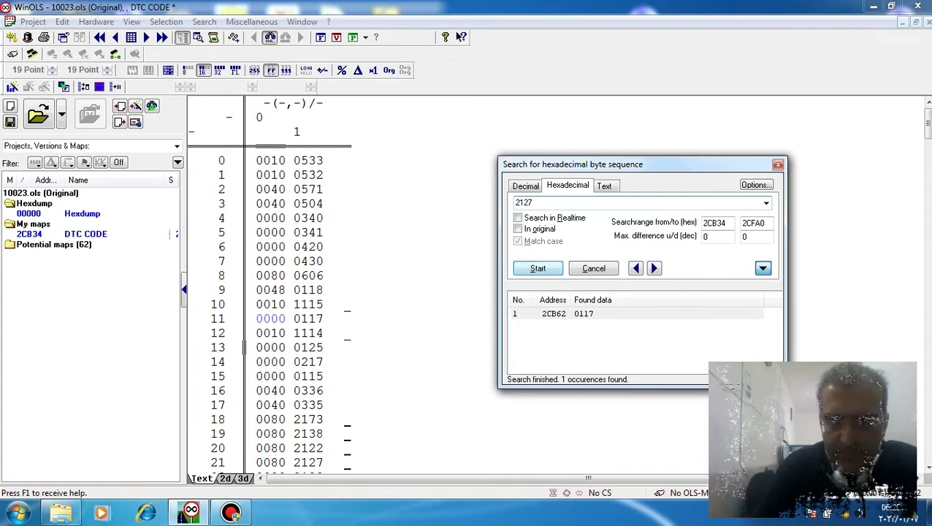
{"action": "left_click", "coordinate": [583, 314]}
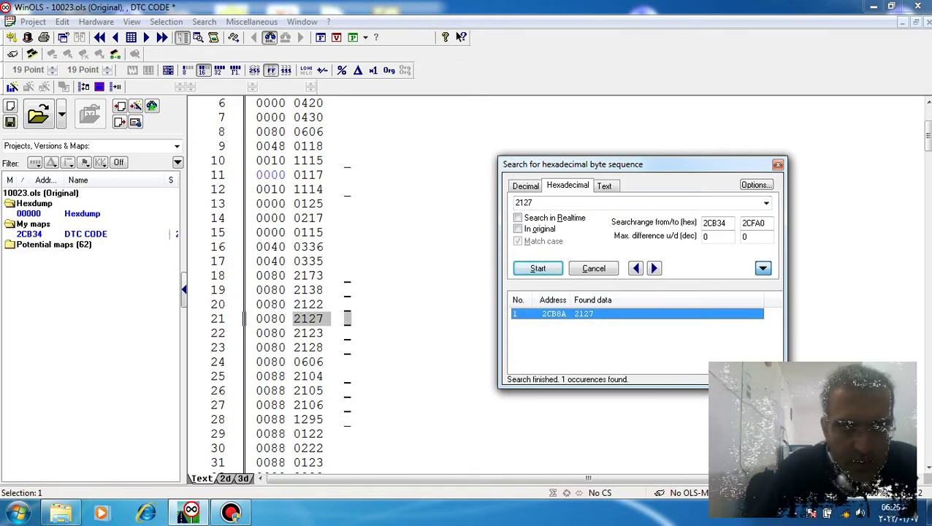
Set the value paired with code 2127 in row 21 to 0000 and close the search.
{"action": "left_click", "coordinate": [271, 319]}
{"action": "left_click", "coordinate": [270, 318]}
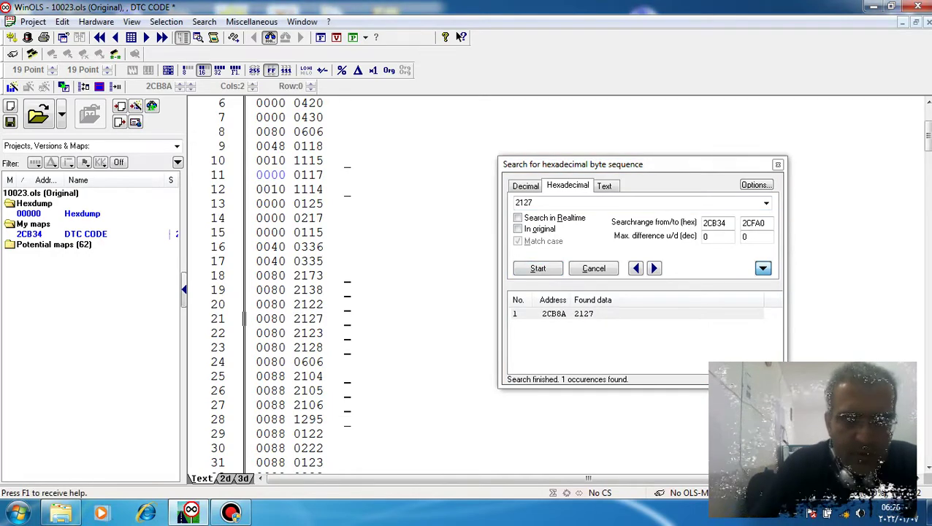
{"action": "right_click", "coordinate": [272, 319]}
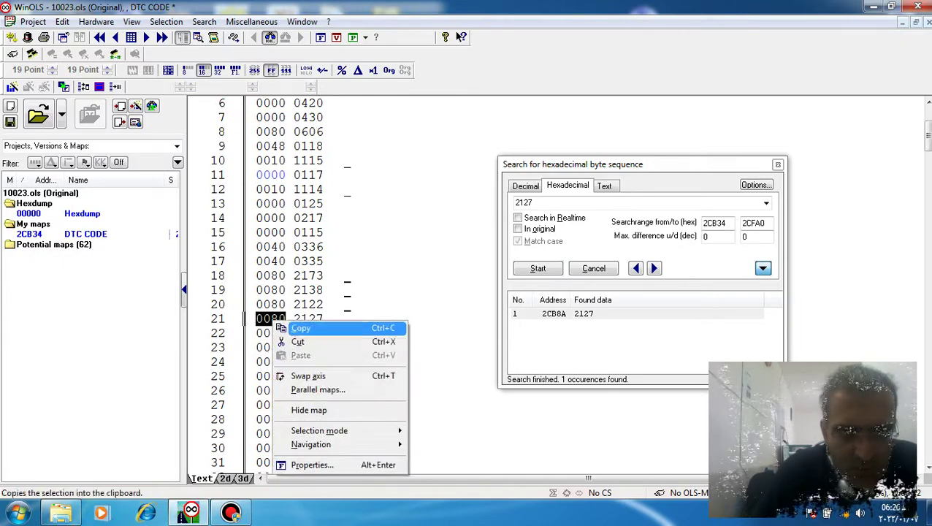
{"action": "left_click", "coordinate": [264, 319]}
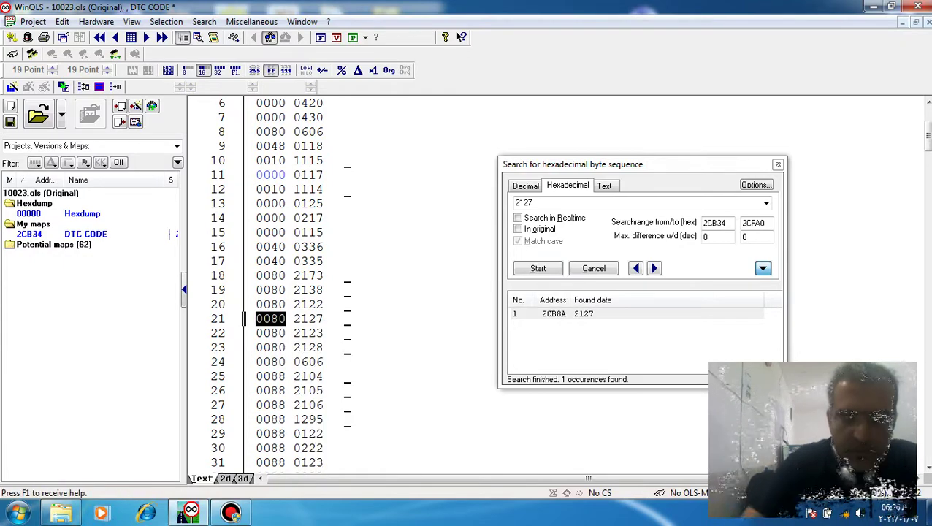
{"action": "type", "text": "0000"}
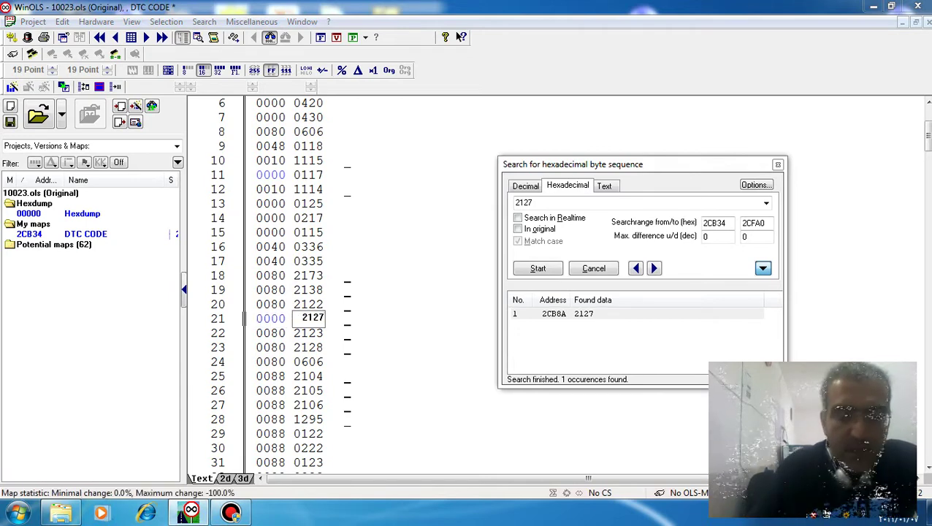
{"action": "left_click", "coordinate": [270, 348]}
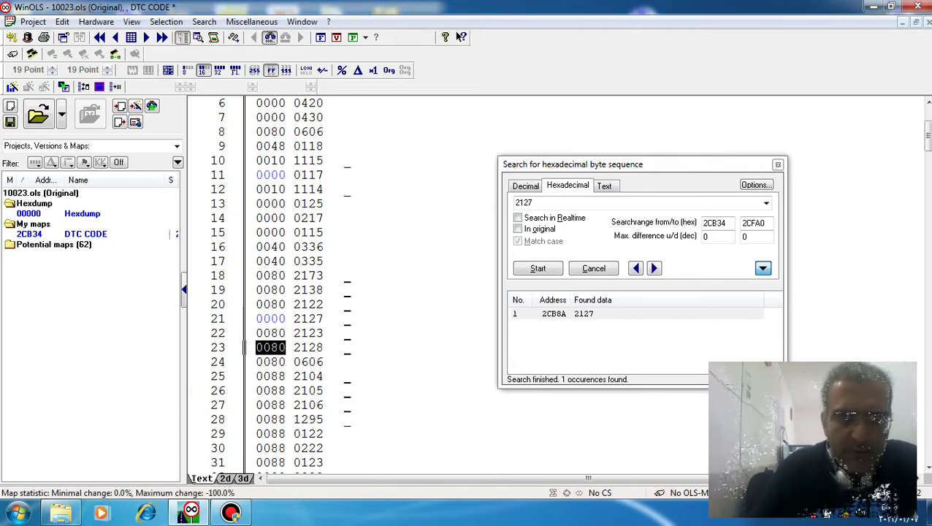
{"action": "left_click", "coordinate": [777, 164]}
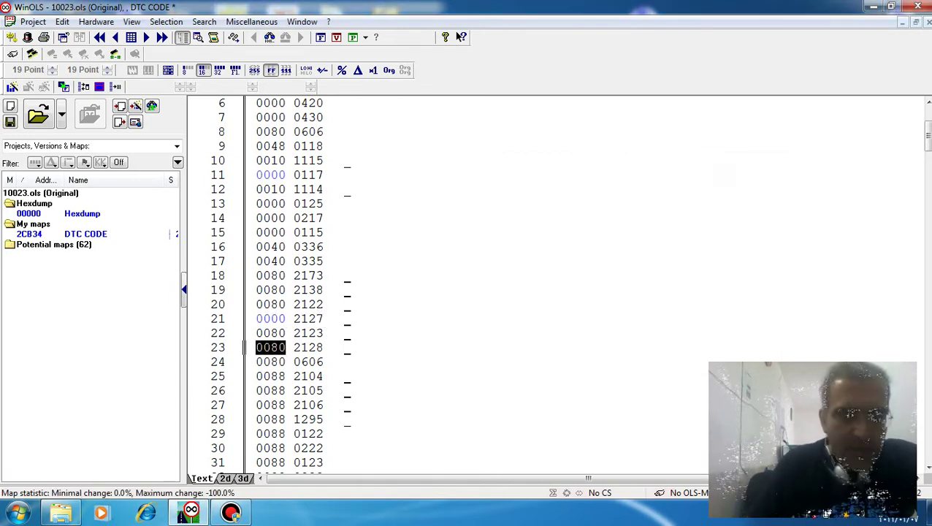
{"action": "left_click", "coordinate": [231, 512]}
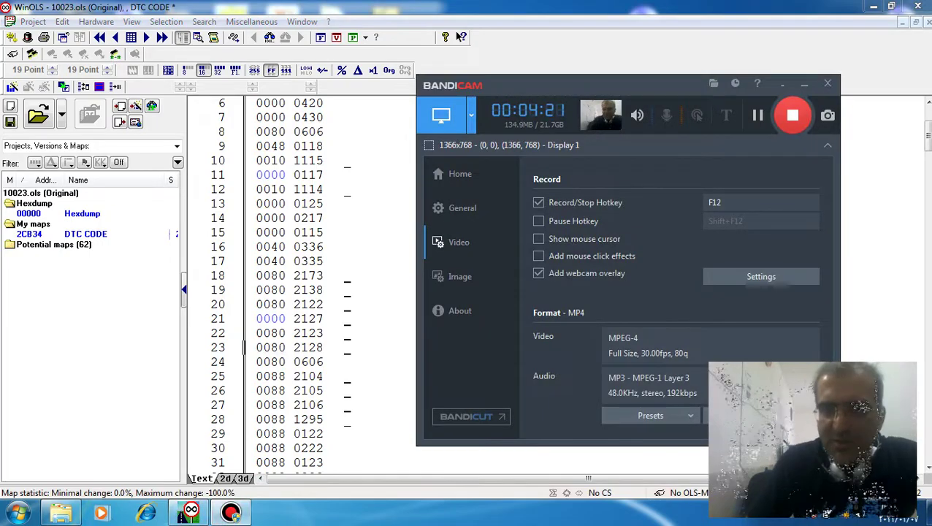